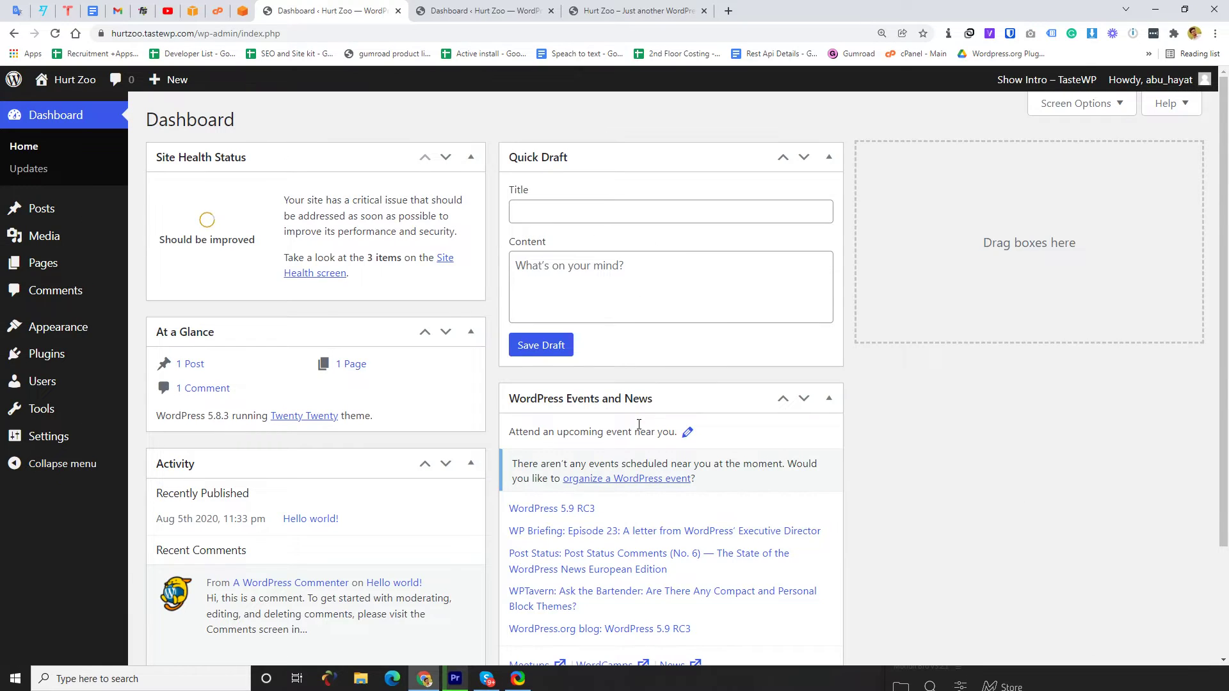
Search the plugin directory for 'Panorama', then install and activate bPlugins' Panorama plugin.
{"action": "left_click", "coordinate": [57, 362]}
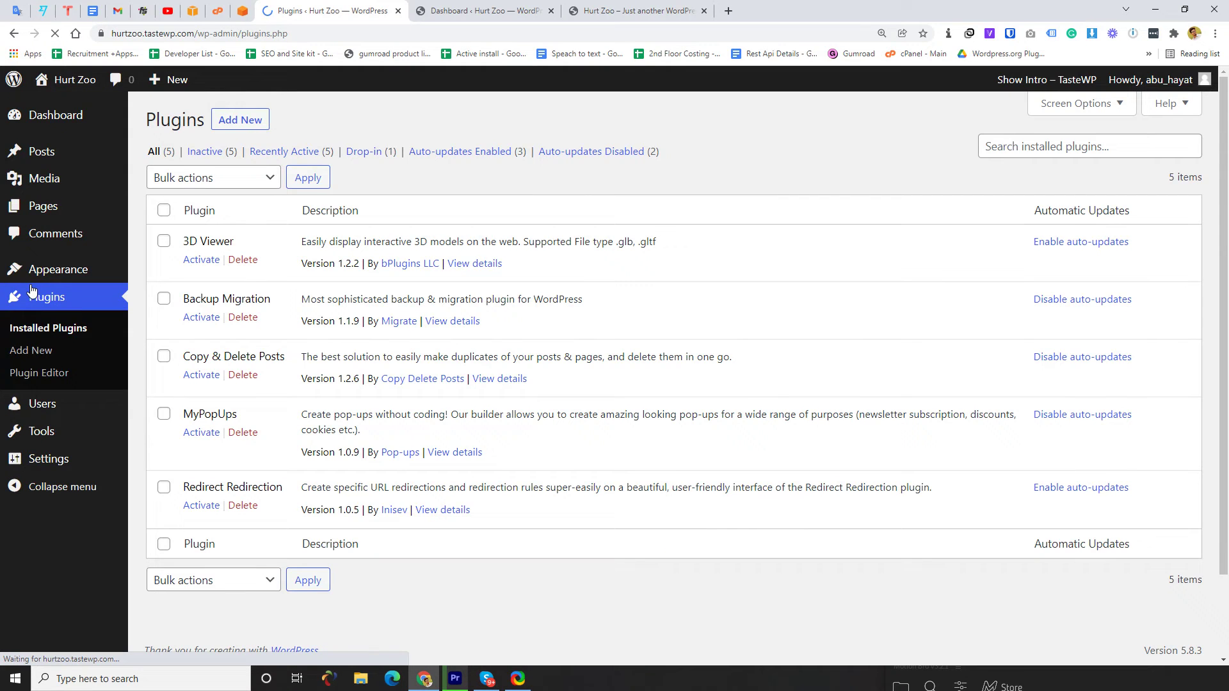
{"action": "left_click", "coordinate": [241, 121]}
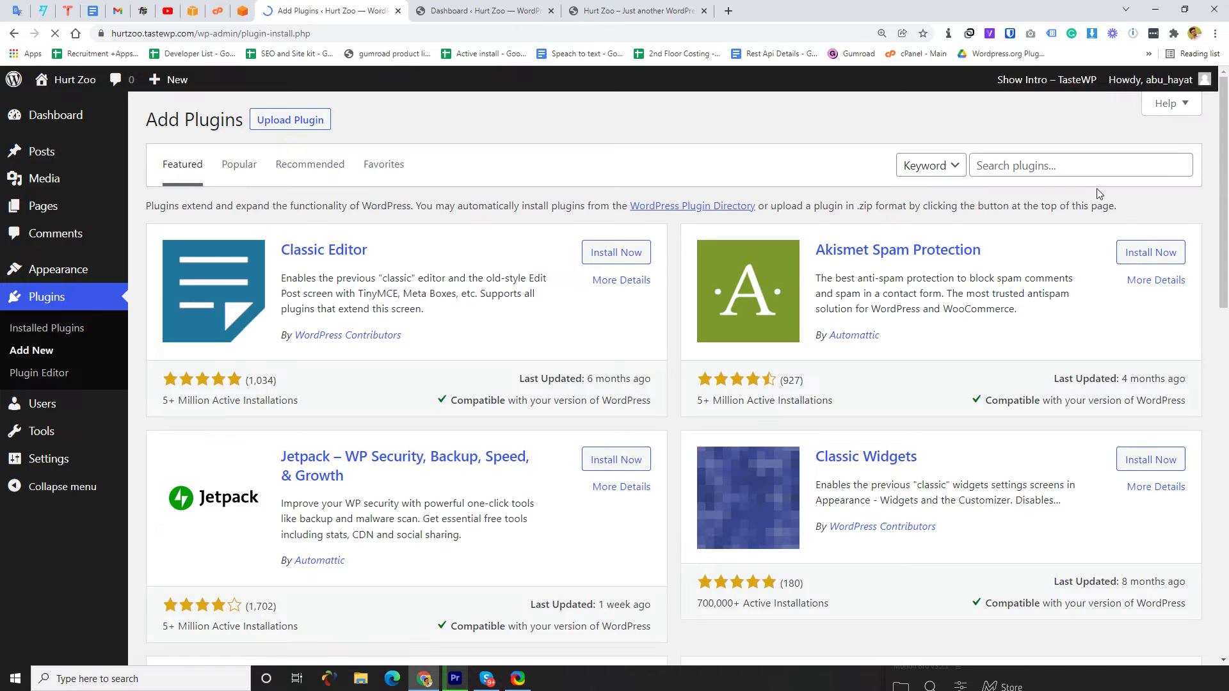
{"action": "left_click", "coordinate": [1017, 166]}
{"action": "type", "text": "Pa"}
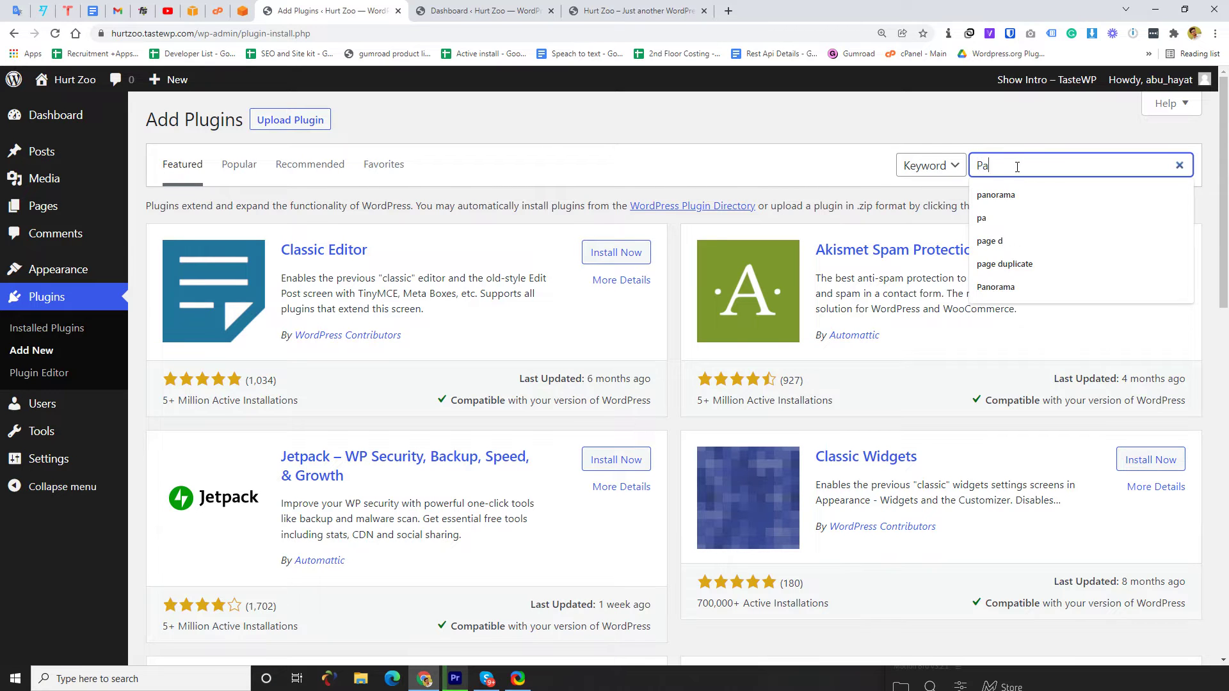
{"action": "type", "text": "norama"}
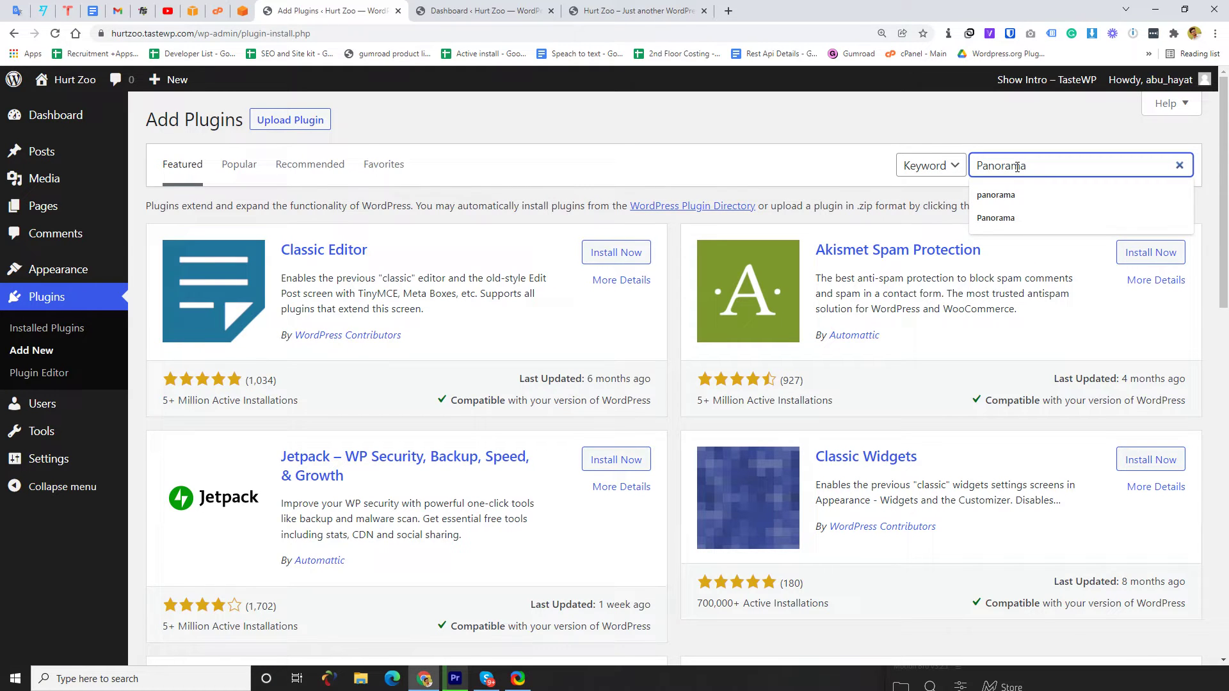
{"action": "key", "text": "Return"}
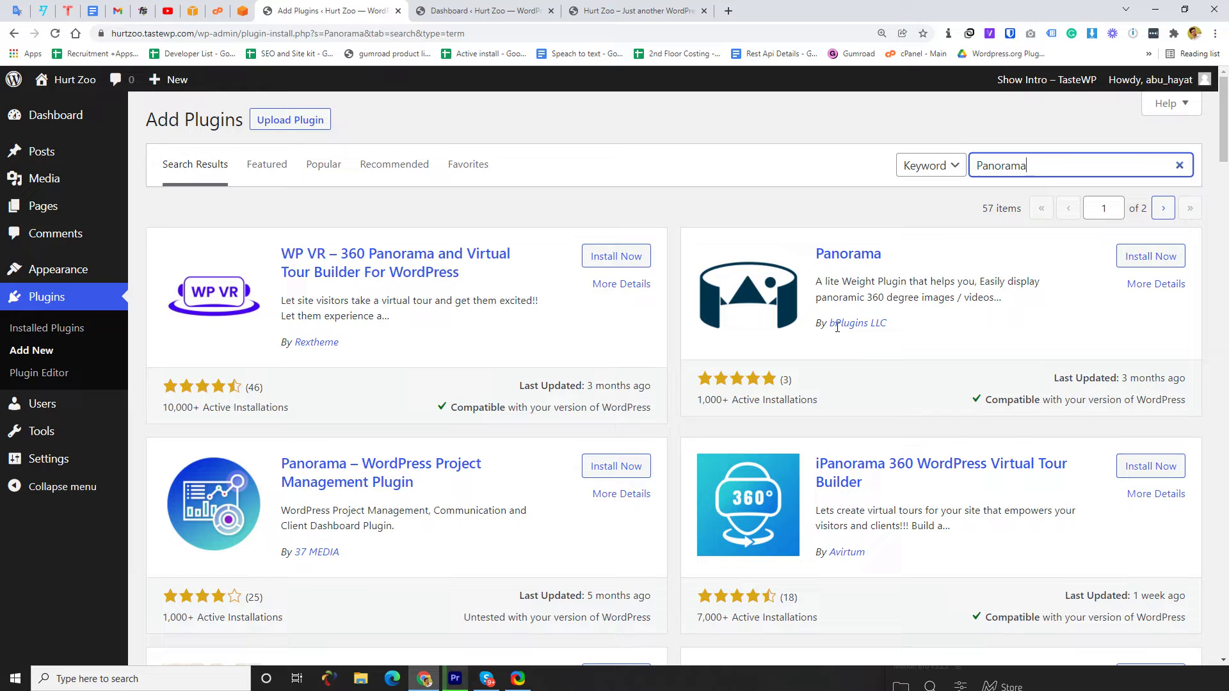
{"action": "left_click", "coordinate": [1149, 257]}
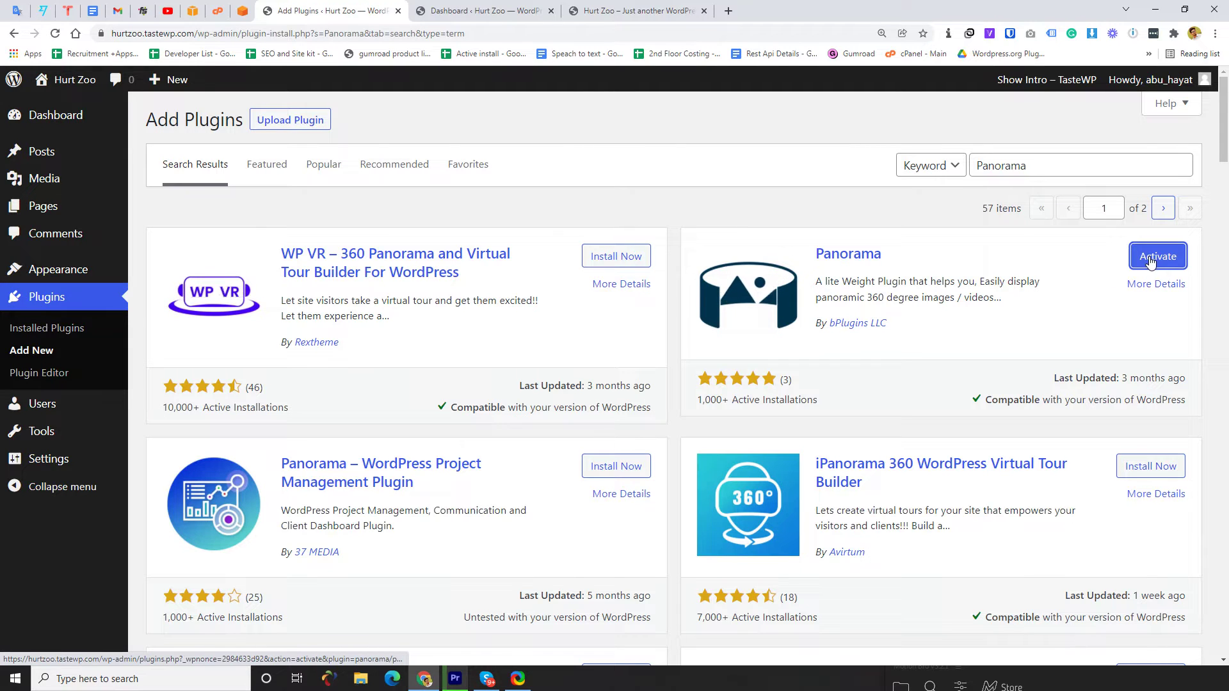
{"action": "left_click", "coordinate": [1152, 259]}
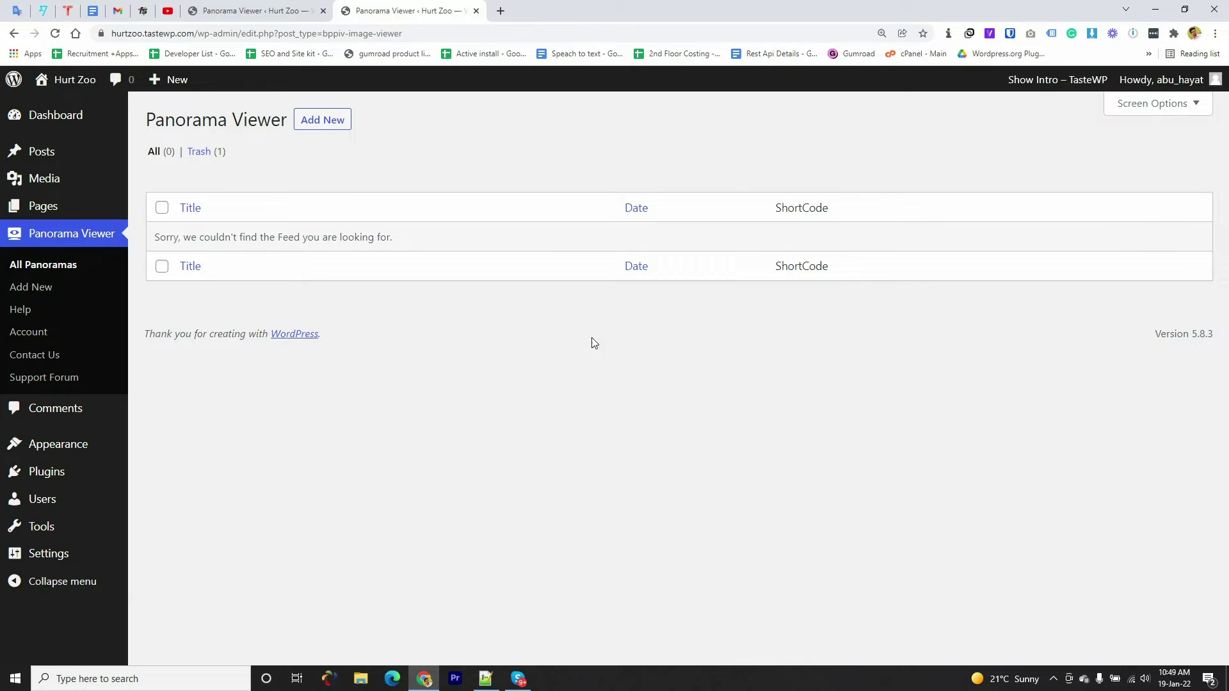
Add a new panorama titled 'Our first 360 degree photo' and choose the Image 360° type.
{"action": "left_click", "coordinate": [324, 121]}
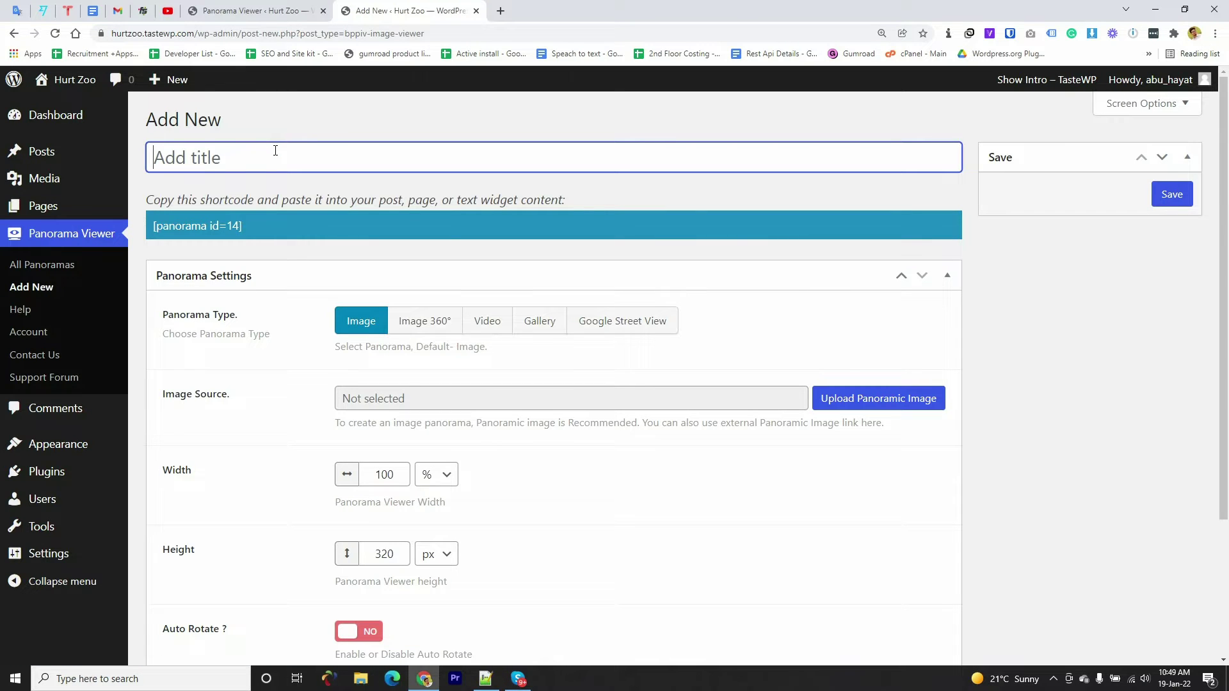
{"action": "type", "text": "Our first"}
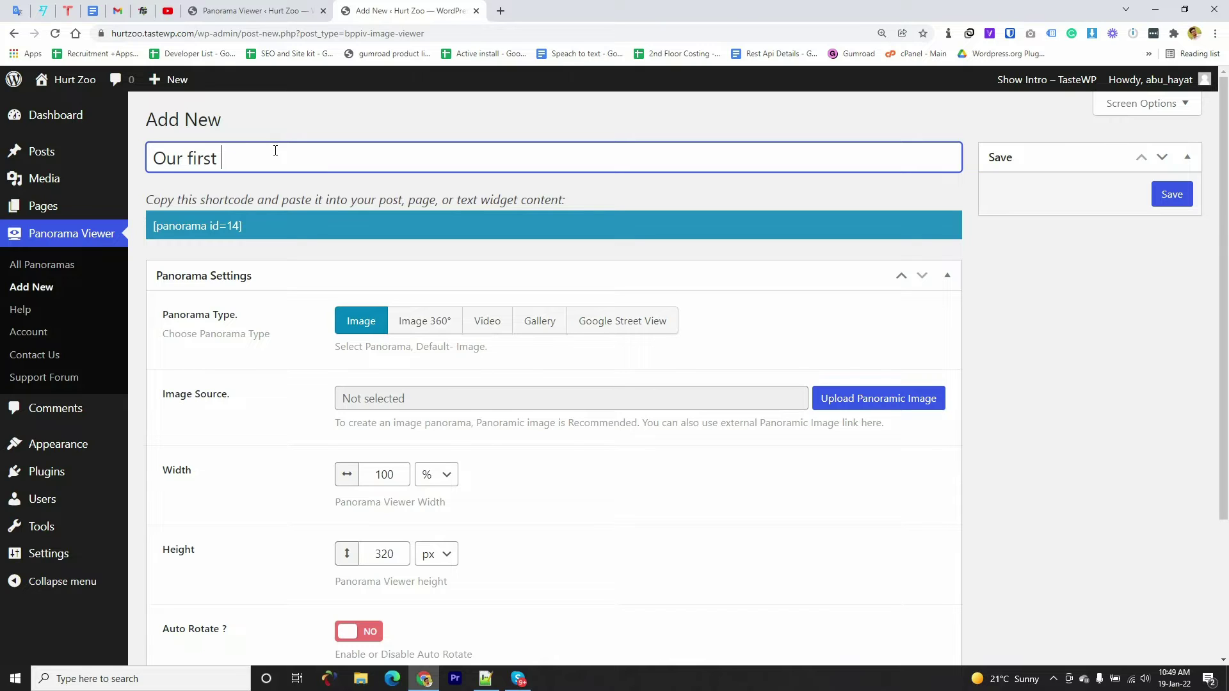
{"action": "type", "text": " 360 deg"}
{"action": "type", "text": "ree ph"}
{"action": "key", "text": "BackSpace"}
{"action": "type", "text": "photo"}
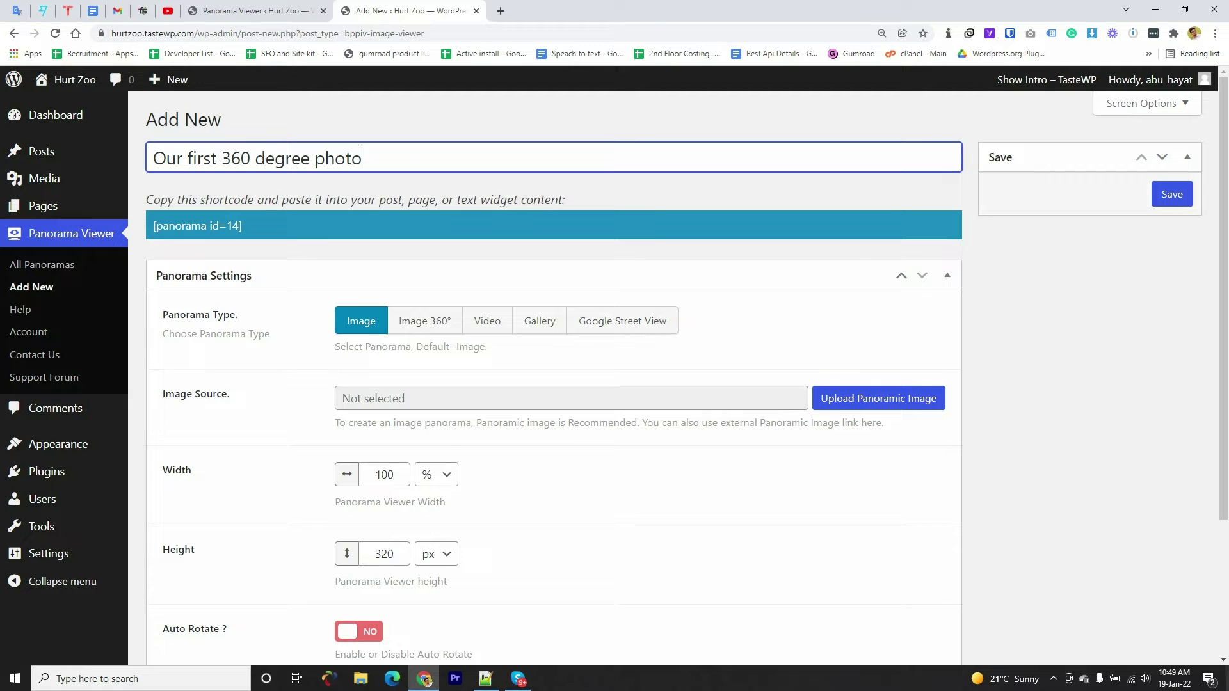
{"action": "left_click", "coordinate": [420, 330]}
{"action": "scroll", "coordinate": [397, 346], "scroll_direction": "down", "scroll_amount": 1}
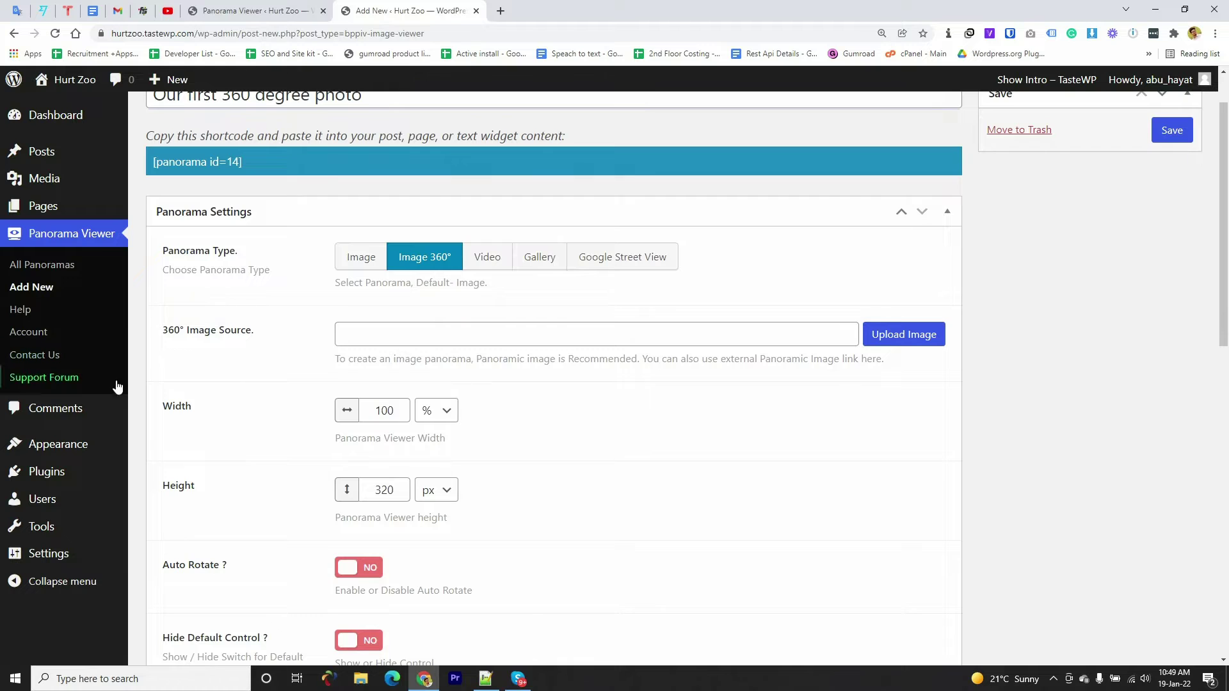
{"action": "scroll", "coordinate": [264, 404], "scroll_direction": "down", "scroll_amount": 1}
{"action": "scroll", "coordinate": [264, 400], "scroll_direction": "up", "scroll_amount": 1}
Upload 360-degree.jpg from the computer and select it as the panorama's 360° image.
{"action": "left_click", "coordinate": [901, 339]}
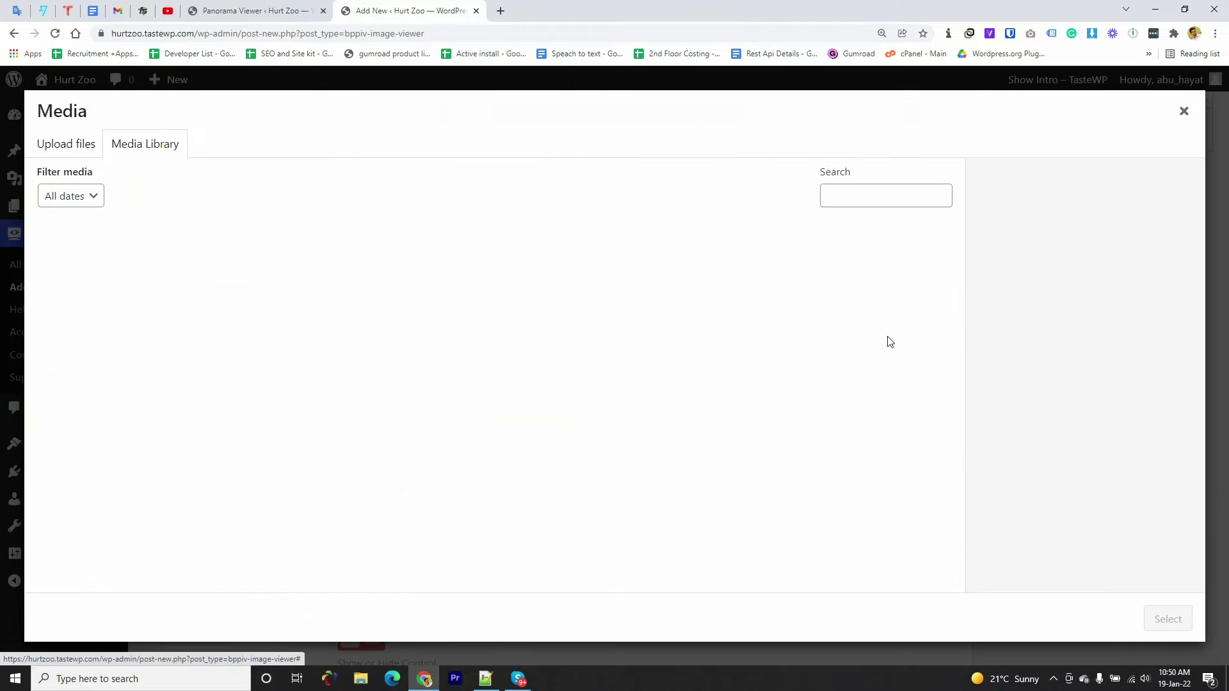
{"action": "left_click", "coordinate": [487, 410]}
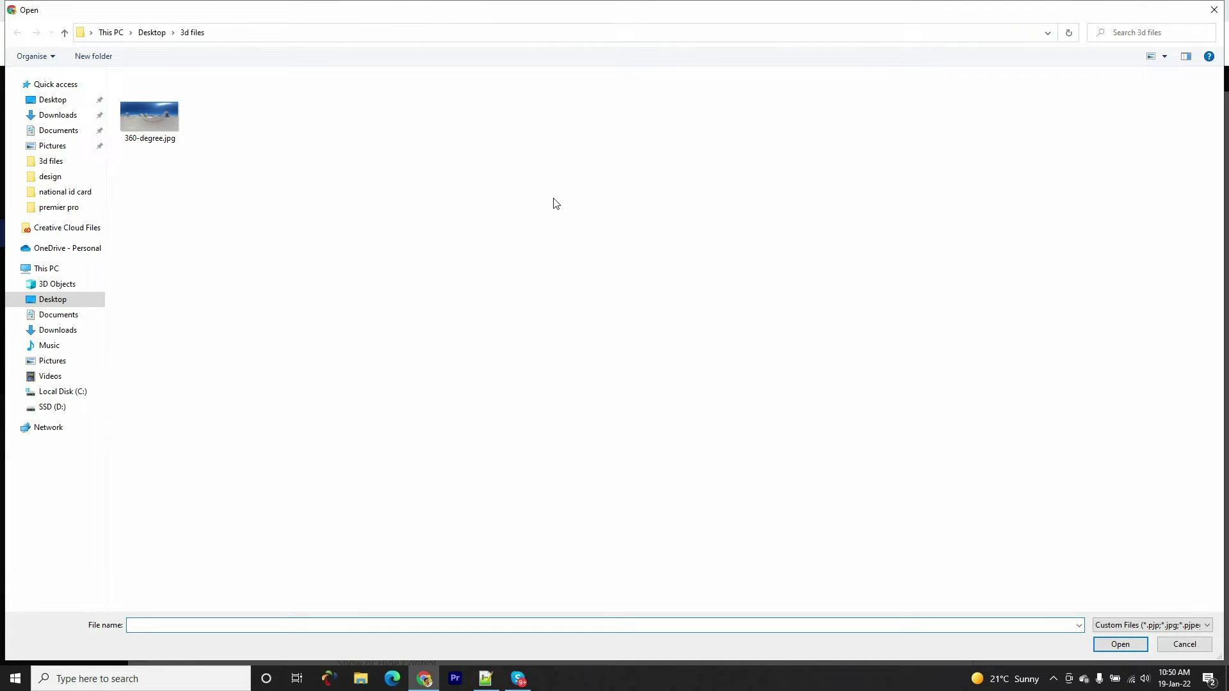
{"action": "right_click", "coordinate": [553, 199]}
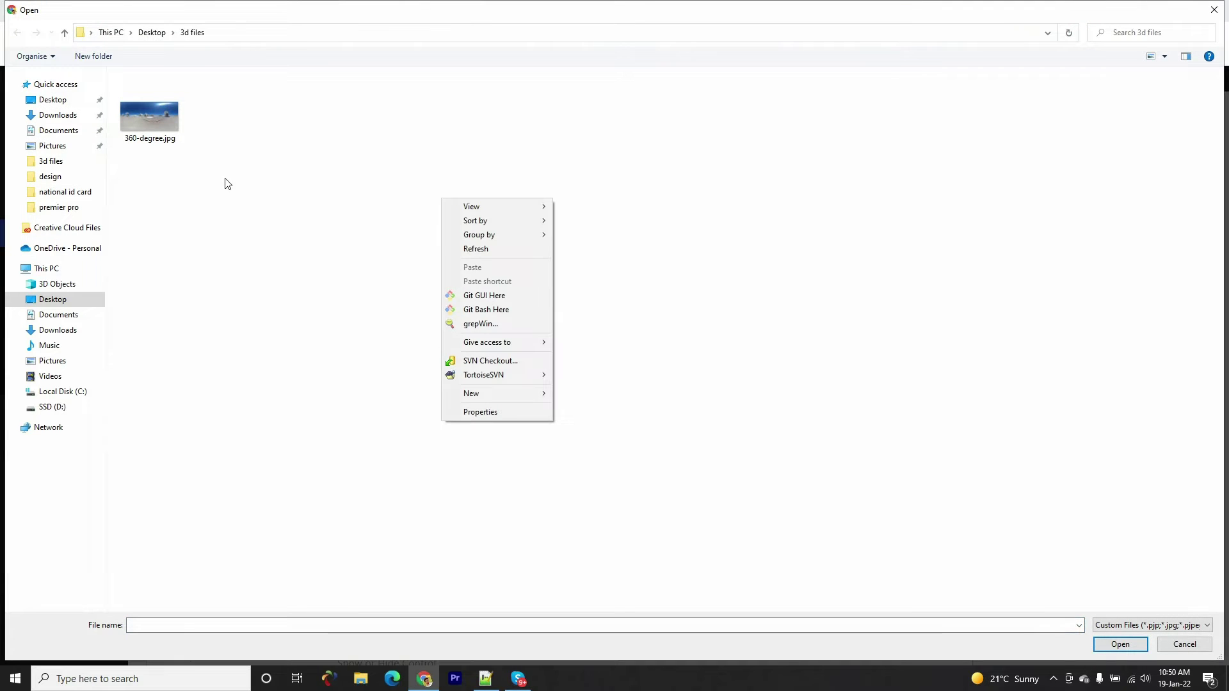
{"action": "double_click", "coordinate": [147, 124]}
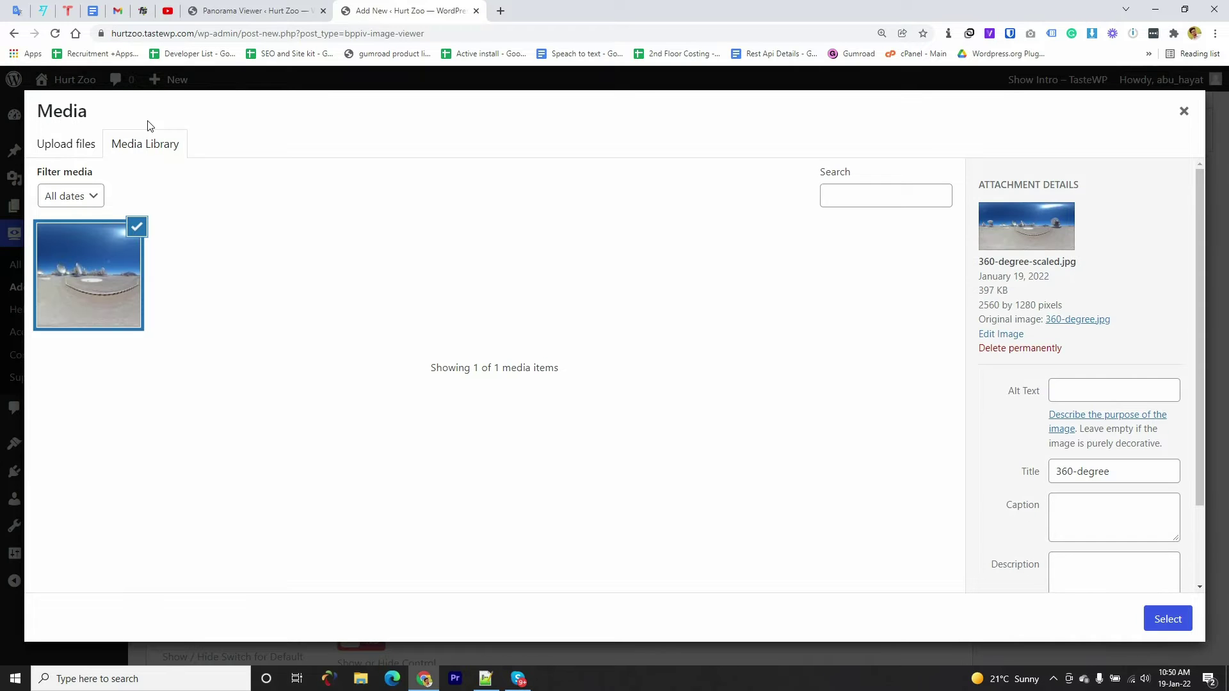
{"action": "left_click", "coordinate": [1161, 622]}
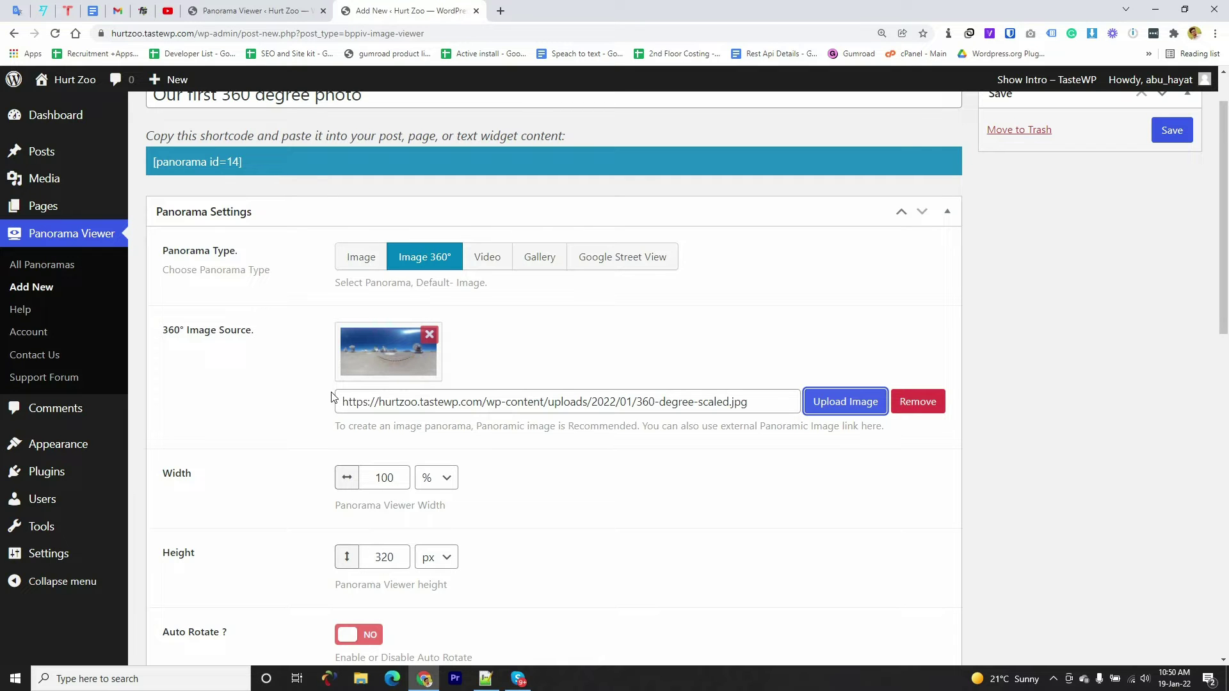
Change the height from 320 to 600 and turn Auto Rotate on at speed 5.
{"action": "scroll", "coordinate": [323, 400], "scroll_direction": "down", "scroll_amount": 2}
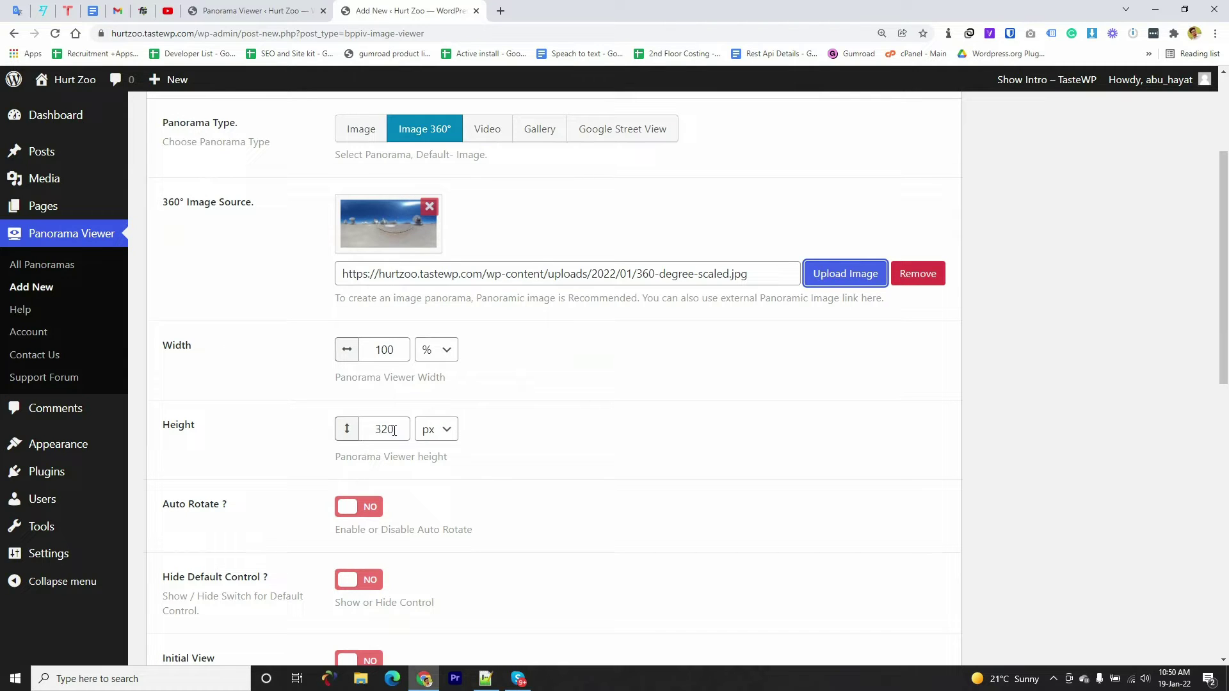
{"action": "left_click_drag", "start_coordinate": [393, 430], "coordinate": [357, 430]}
{"action": "type", "text": "60"}
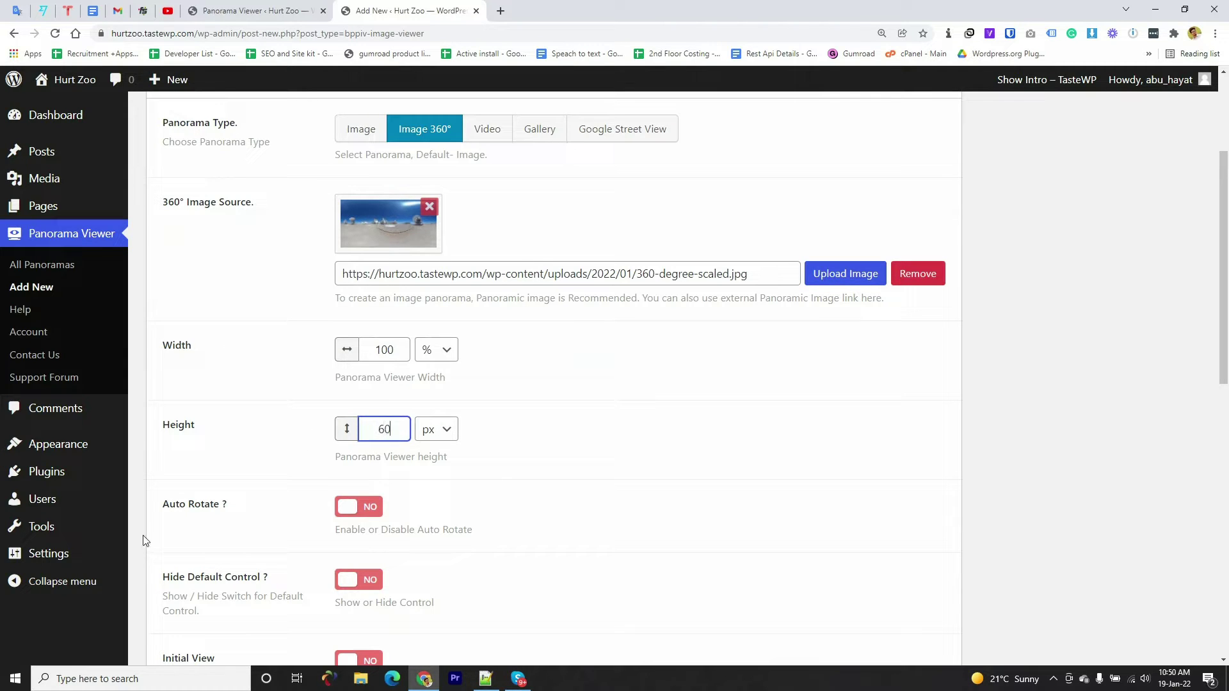
{"action": "type", "text": "0"}
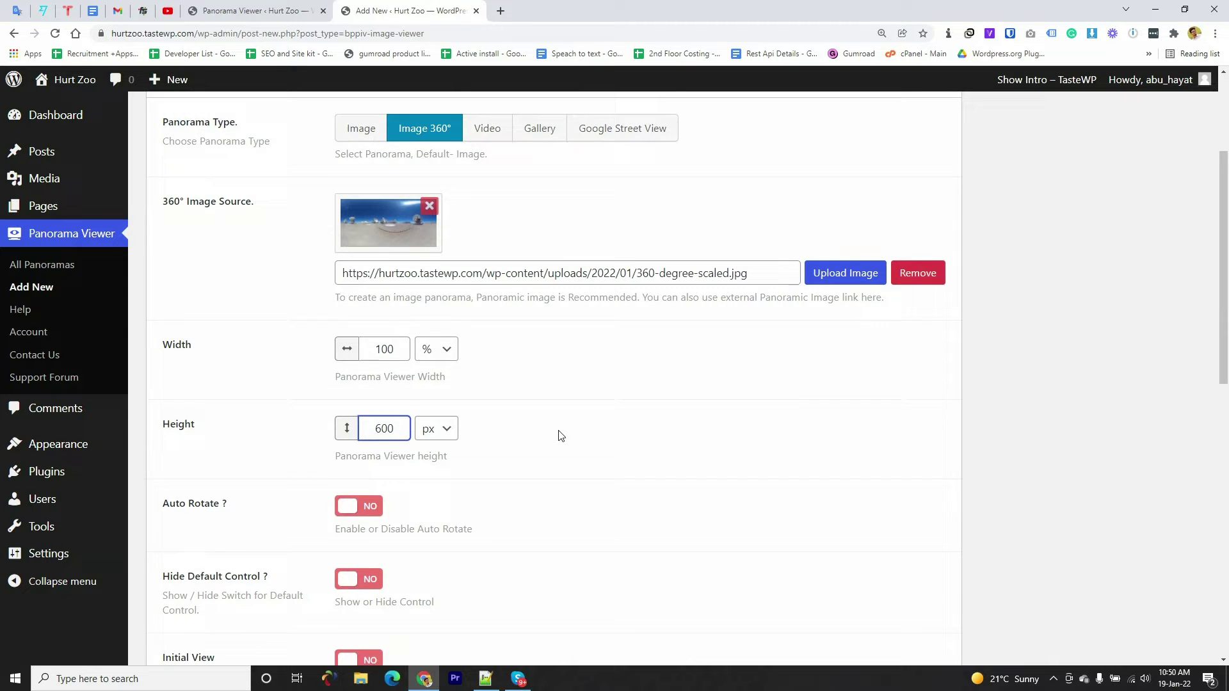
{"action": "scroll", "coordinate": [561, 436], "scroll_direction": "down", "scroll_amount": 1}
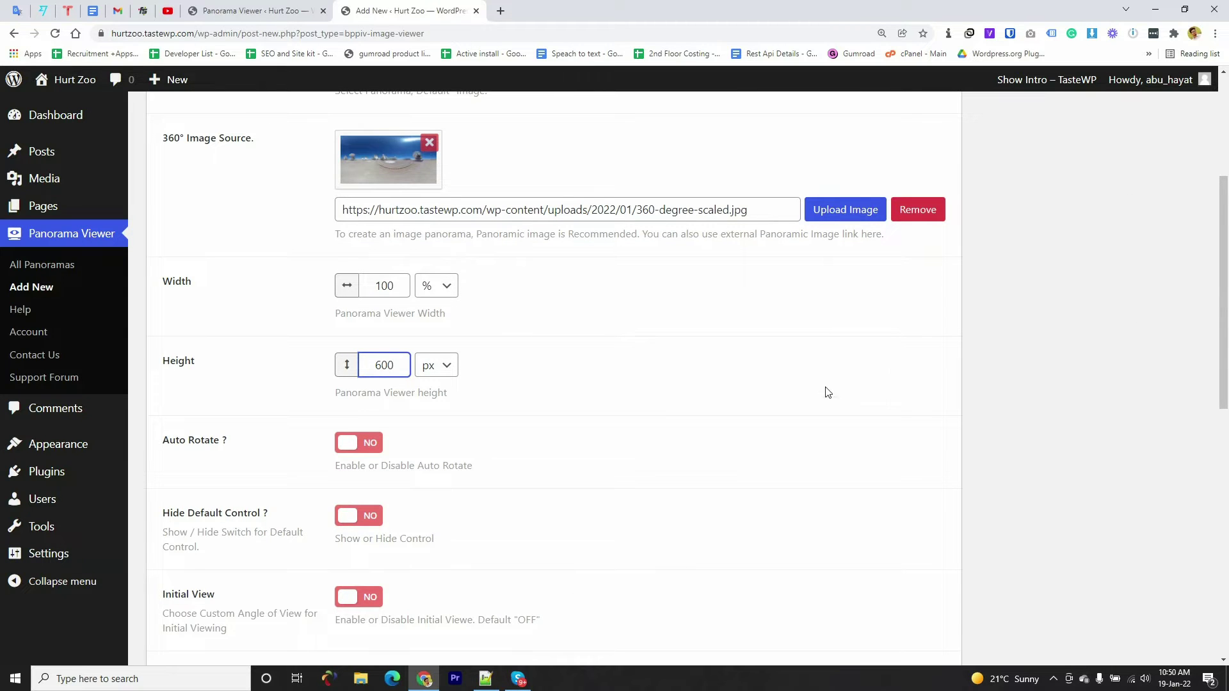
{"action": "left_click", "coordinate": [363, 452]}
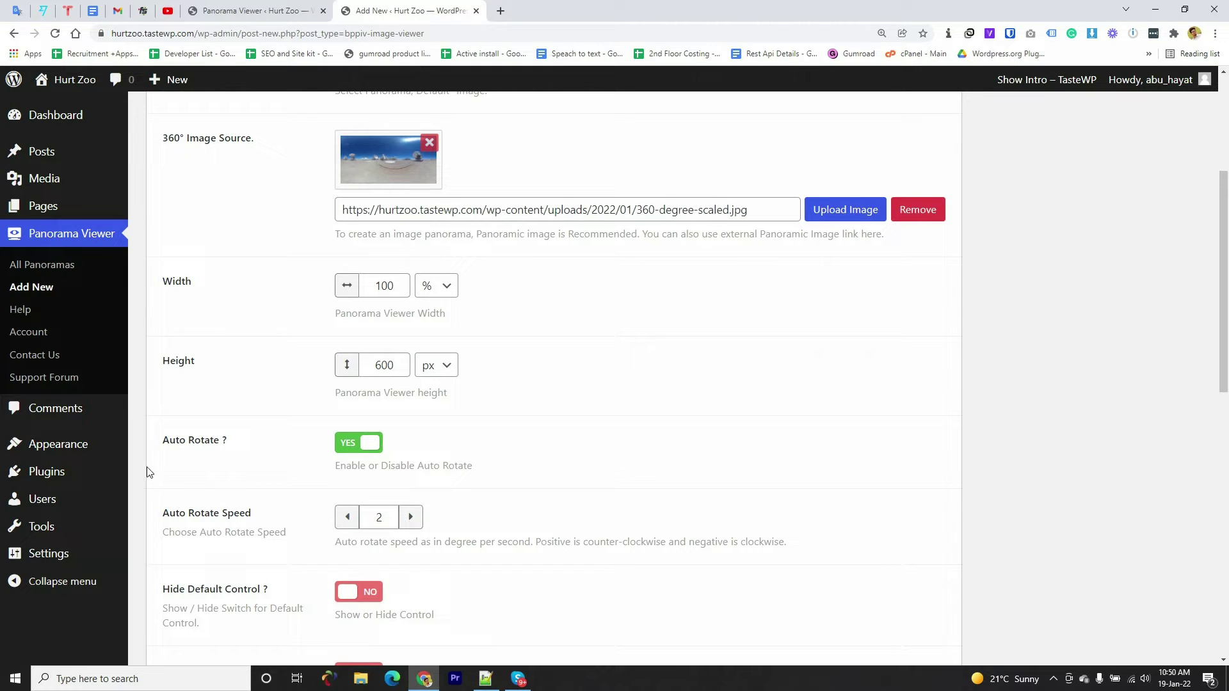
{"action": "double_click", "coordinate": [377, 517]}
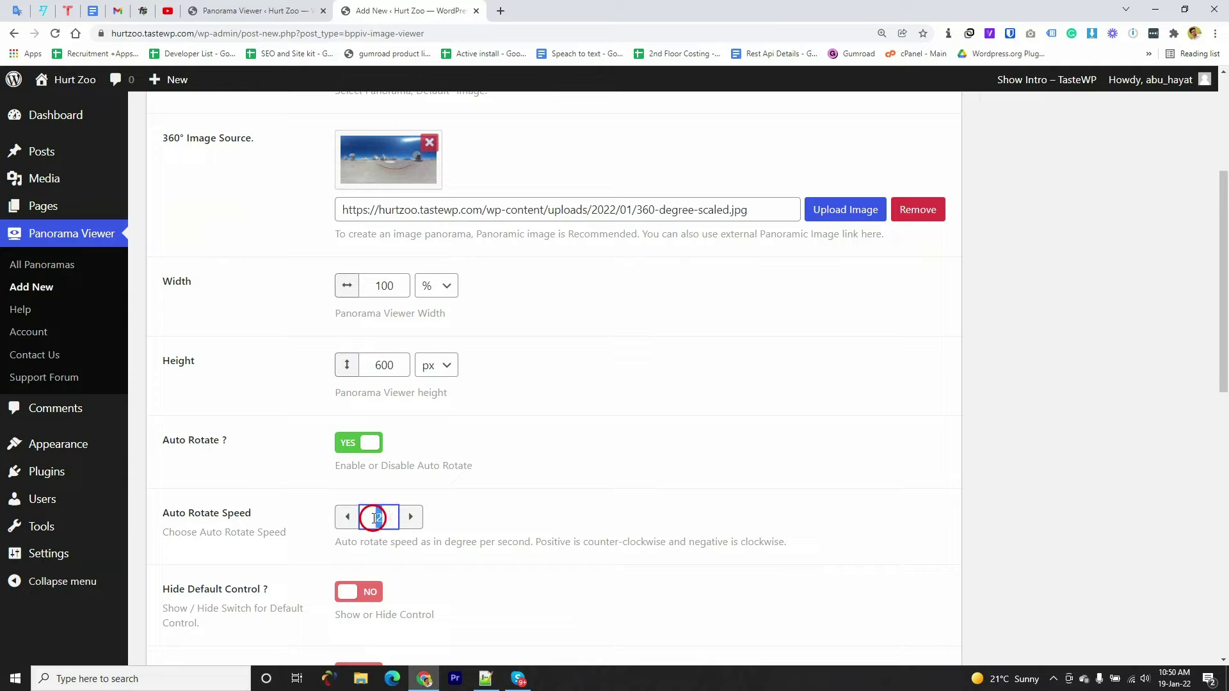
{"action": "type", "text": "5"}
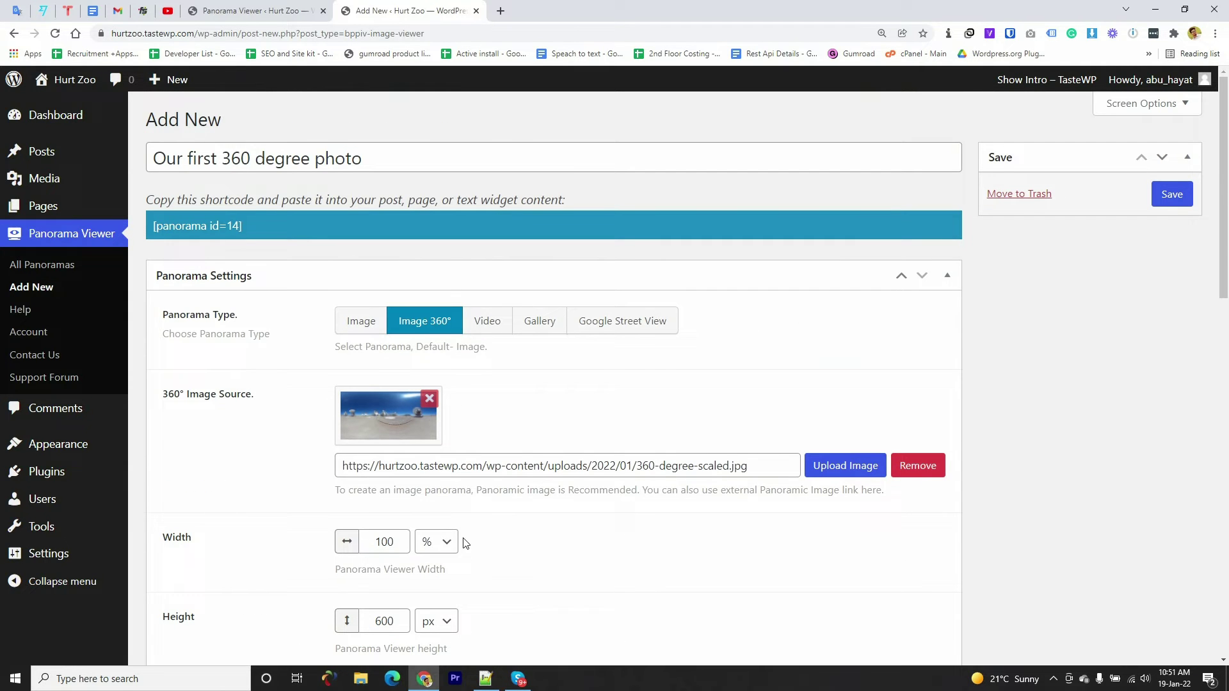
Save the panorama and copy its [panorama id=14] shortcode to the clipboard.
{"action": "left_click", "coordinate": [1172, 196]}
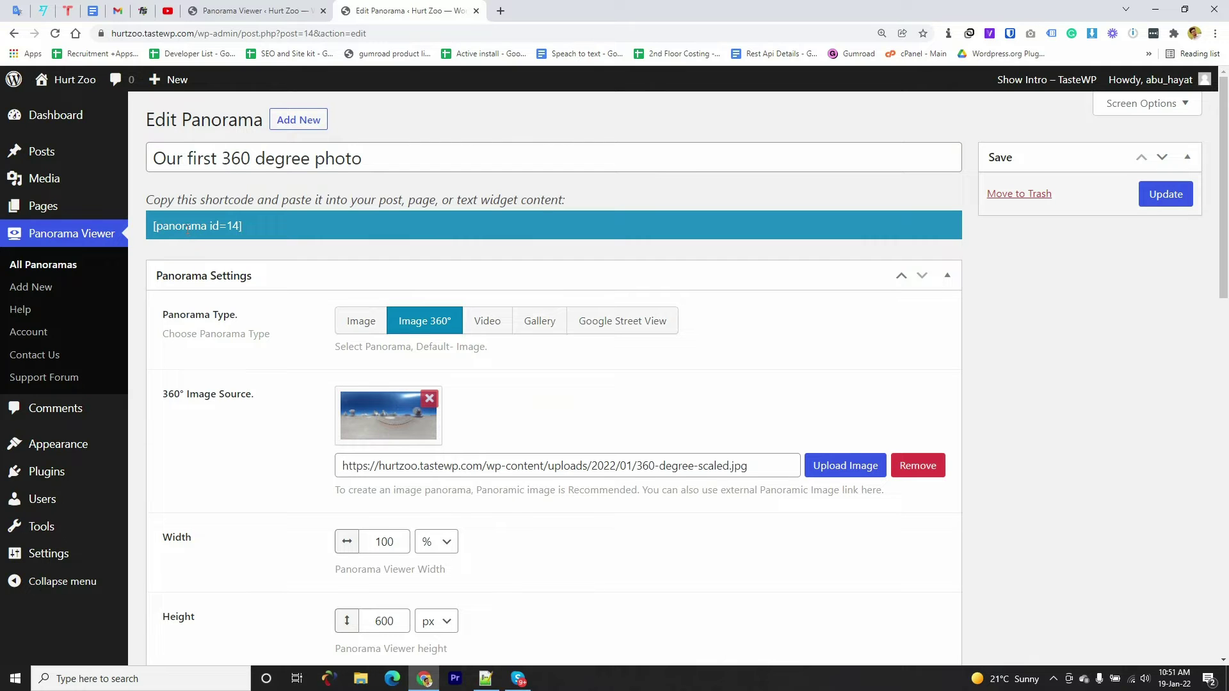
{"action": "triple_click", "coordinate": [196, 227]}
{"action": "right_click", "coordinate": [195, 228]}
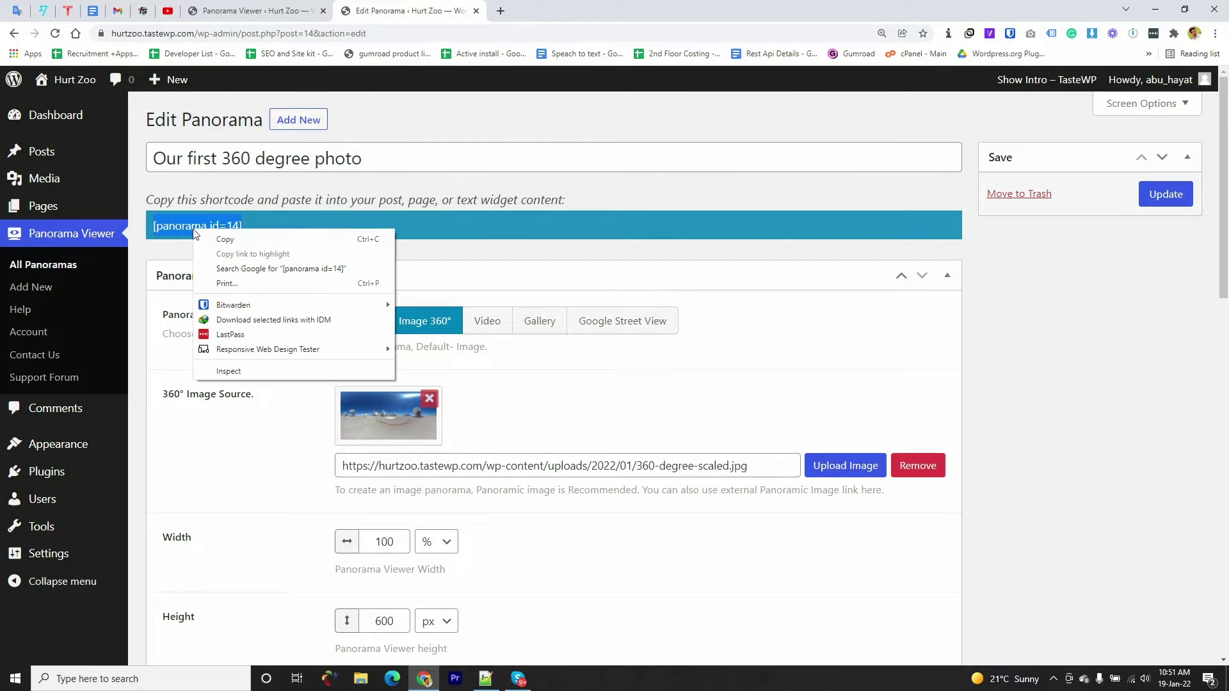
{"action": "left_click", "coordinate": [223, 241]}
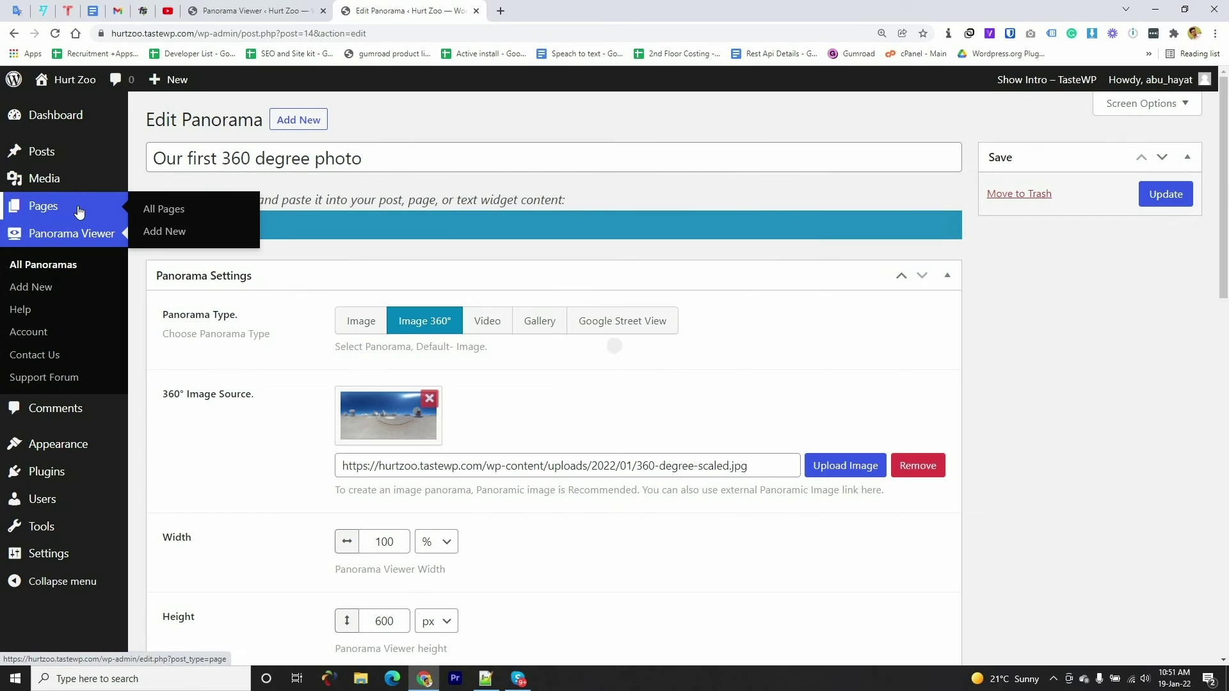
Open a new page in another tab and title it 'Page with 360 degree image'.
{"action": "left_click", "coordinate": [160, 235]}
{"action": "right_click", "coordinate": [160, 236]}
{"action": "left_click", "coordinate": [182, 240]}
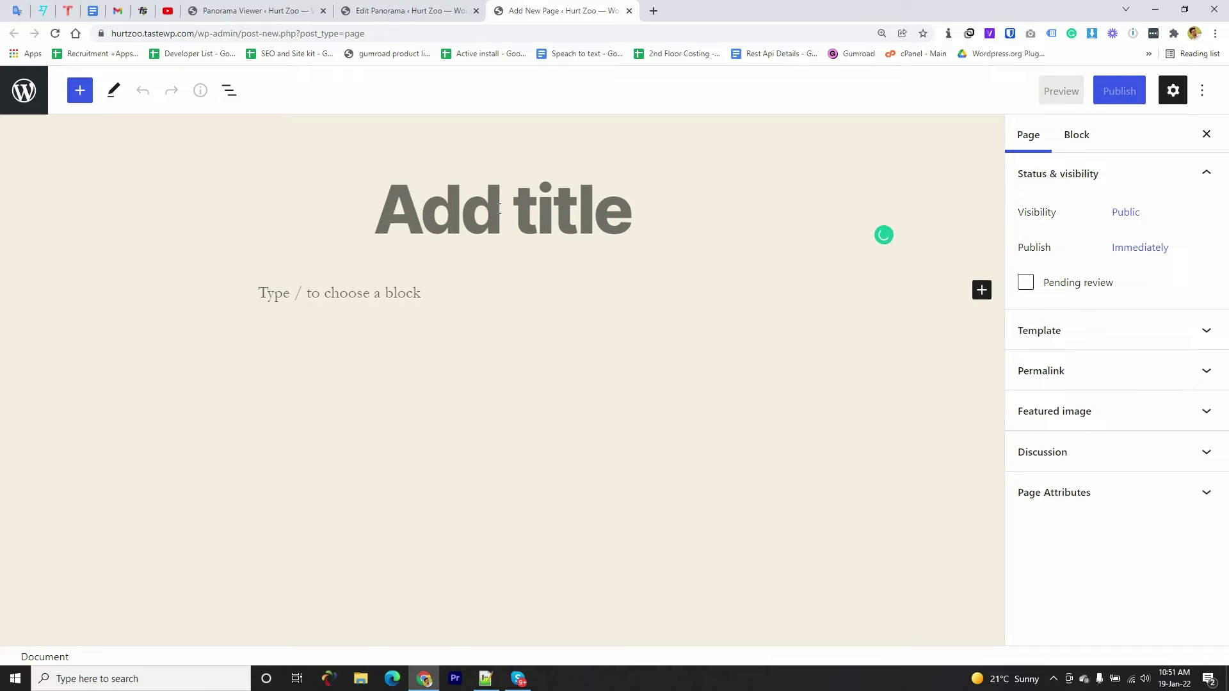
{"action": "type", "text": "Page "}
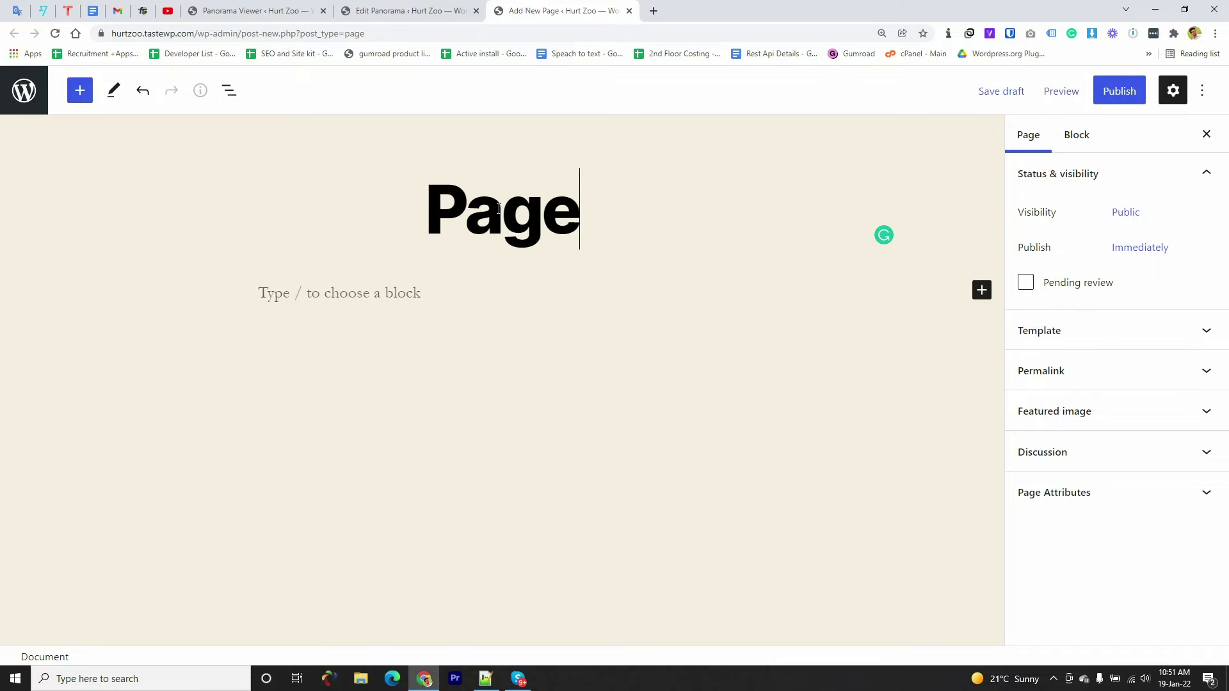
{"action": "type", "text": "with 360"}
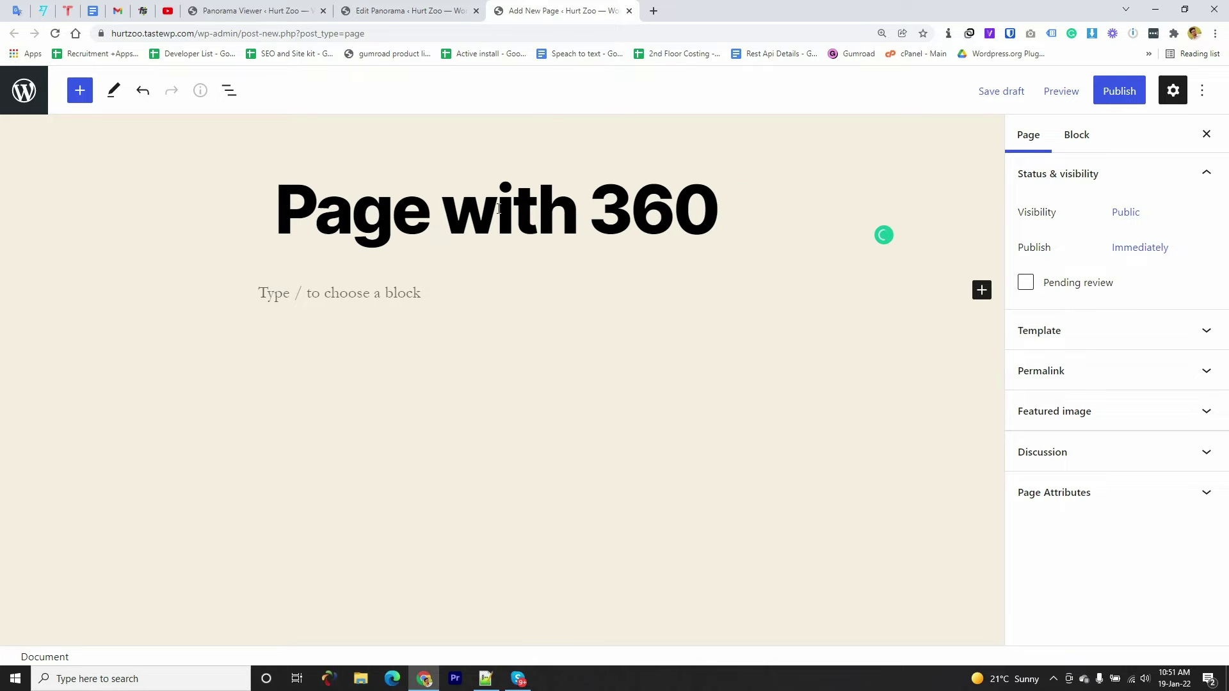
{"action": "type", "text": " degree image"}
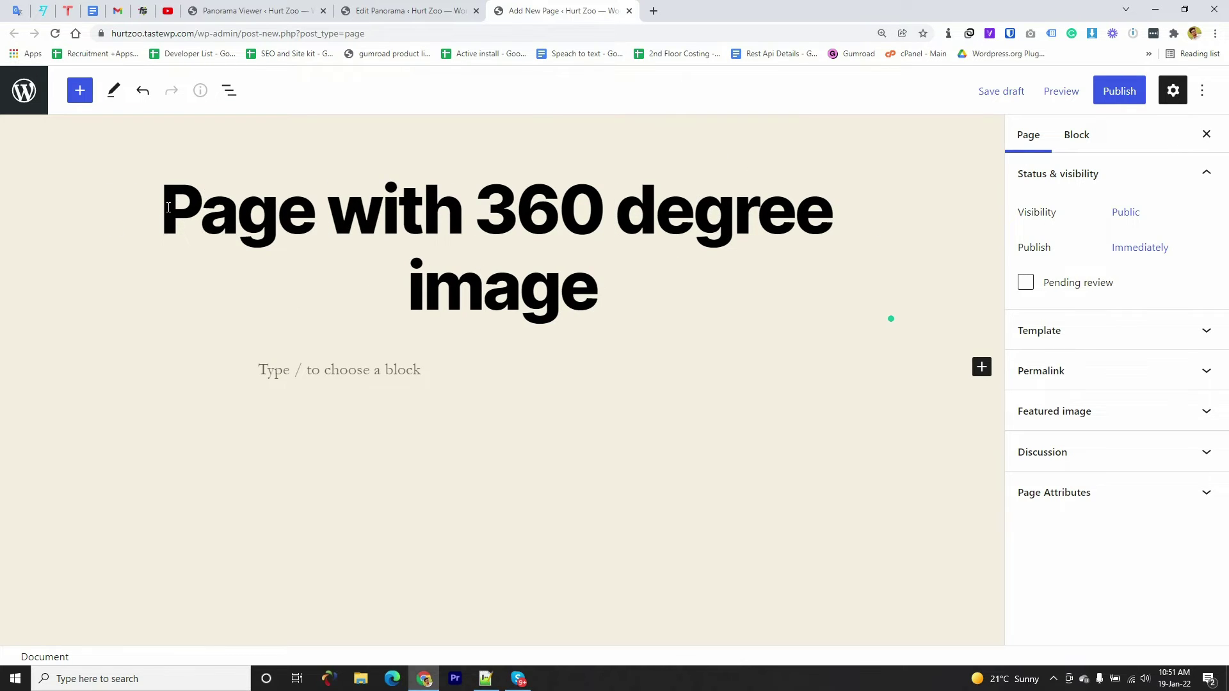
{"action": "left_click", "coordinate": [290, 375]}
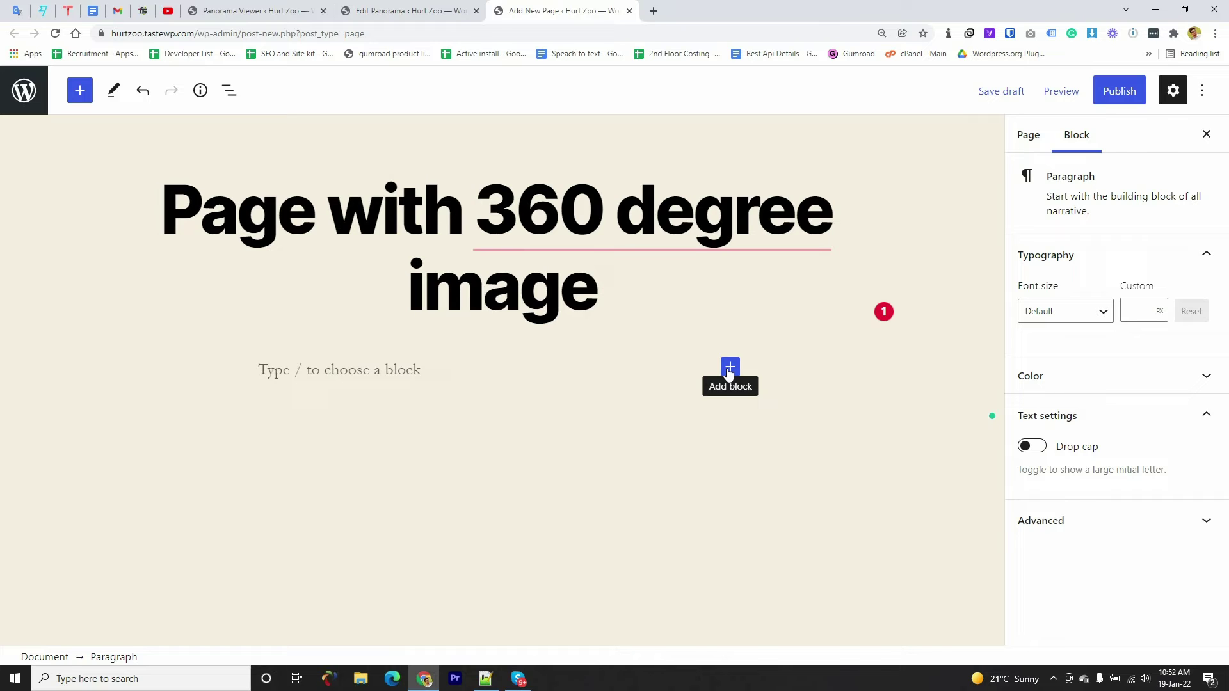
Insert a Shortcode block and paste [panorama id=14] into it.
{"action": "left_click", "coordinate": [729, 368]}
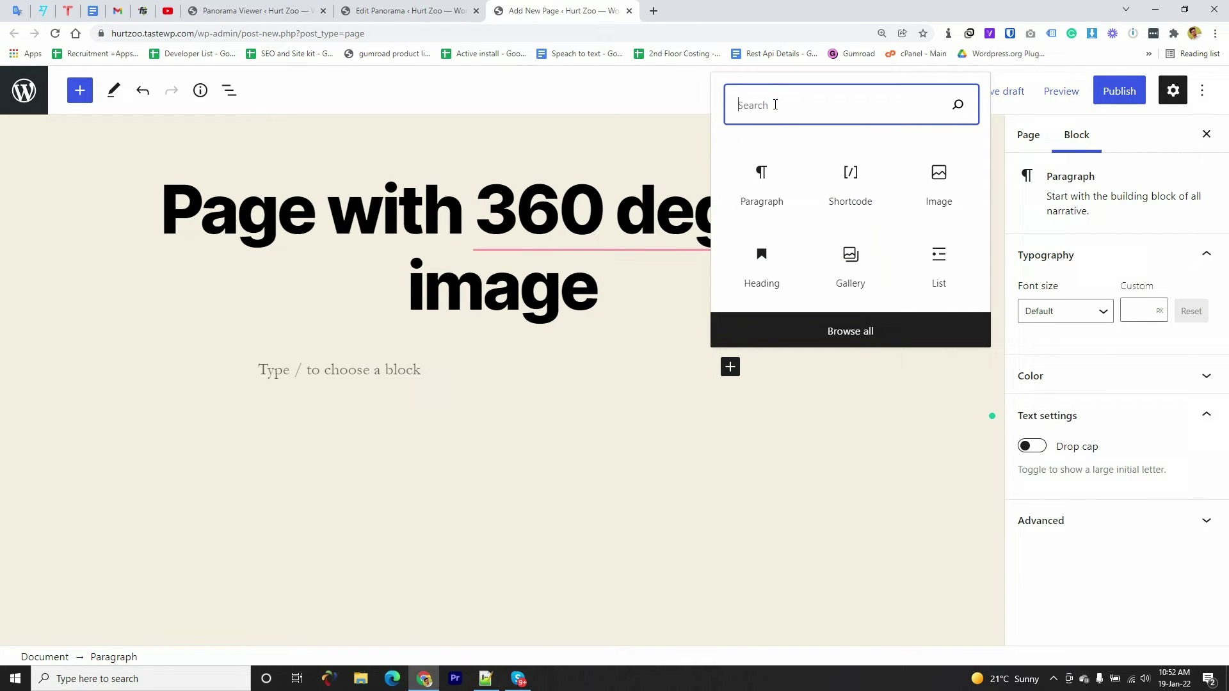
{"action": "type", "text": "shor"}
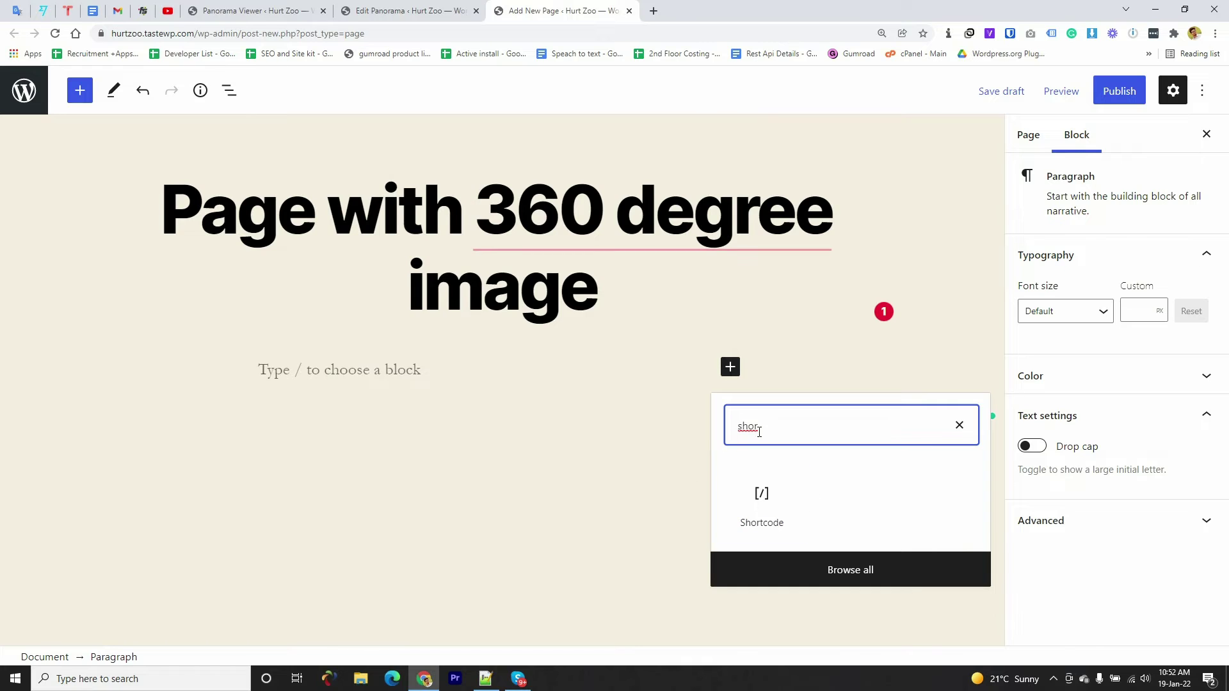
{"action": "left_click", "coordinate": [771, 508]}
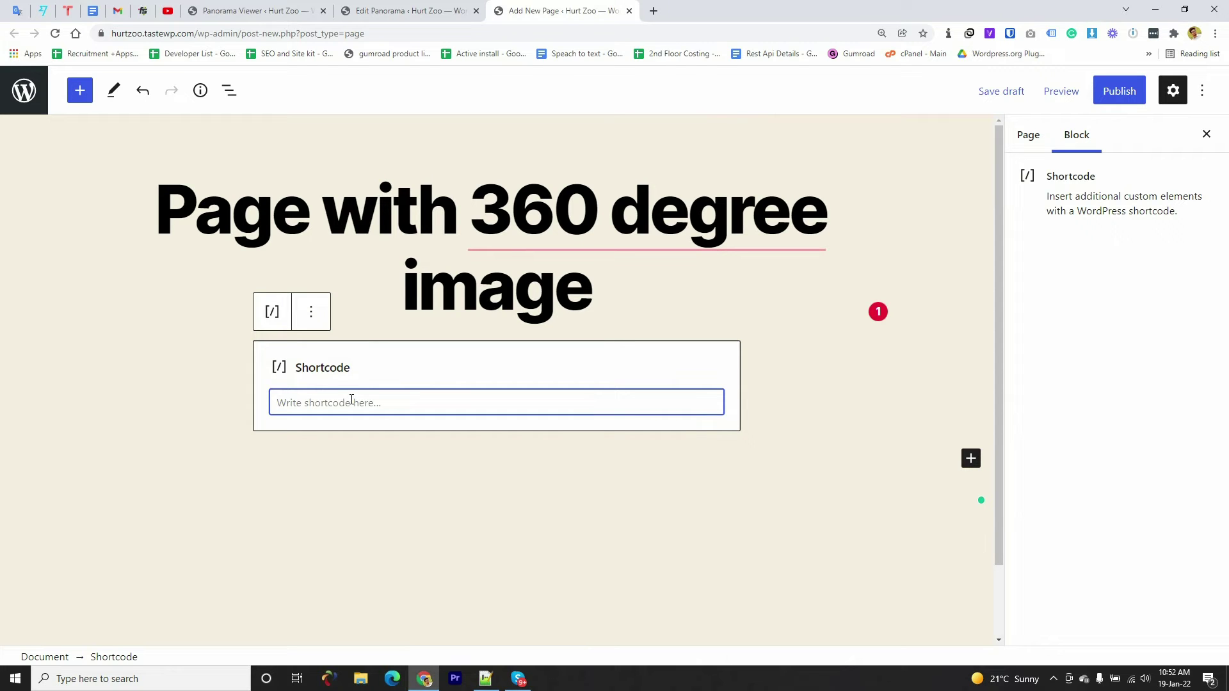
{"action": "left_click", "coordinate": [469, 5]}
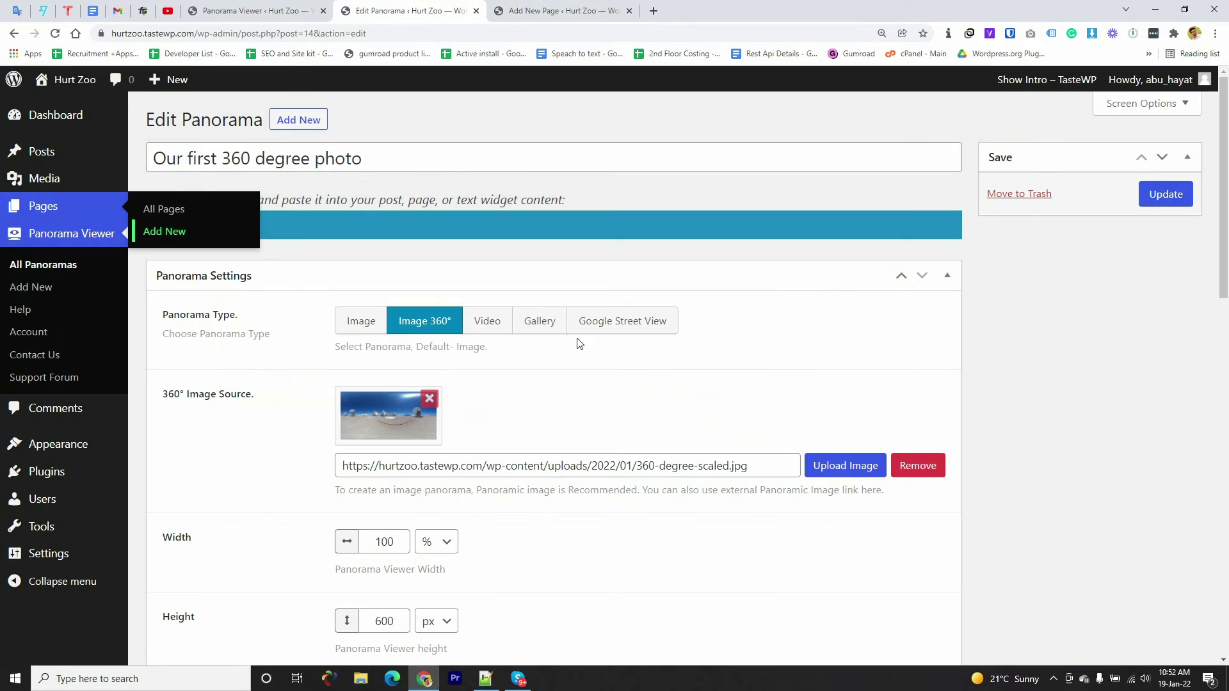
{"action": "left_click", "coordinate": [618, 5]}
{"action": "right_click", "coordinate": [323, 408]}
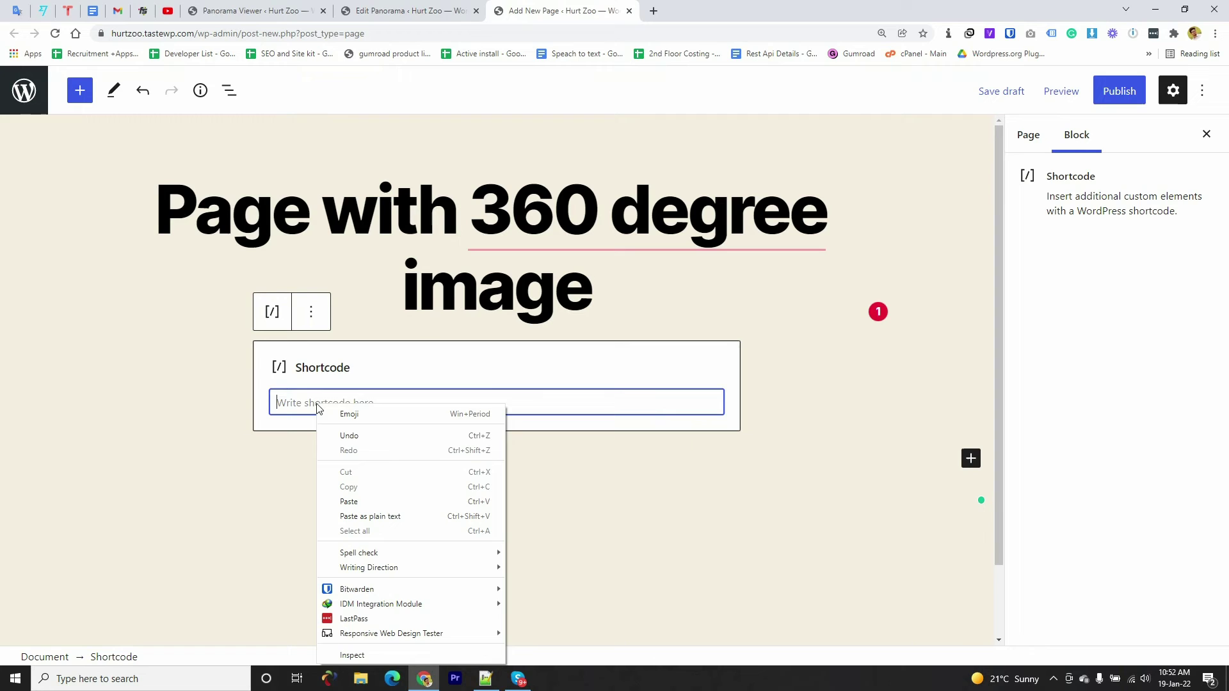
{"action": "left_click", "coordinate": [346, 498]}
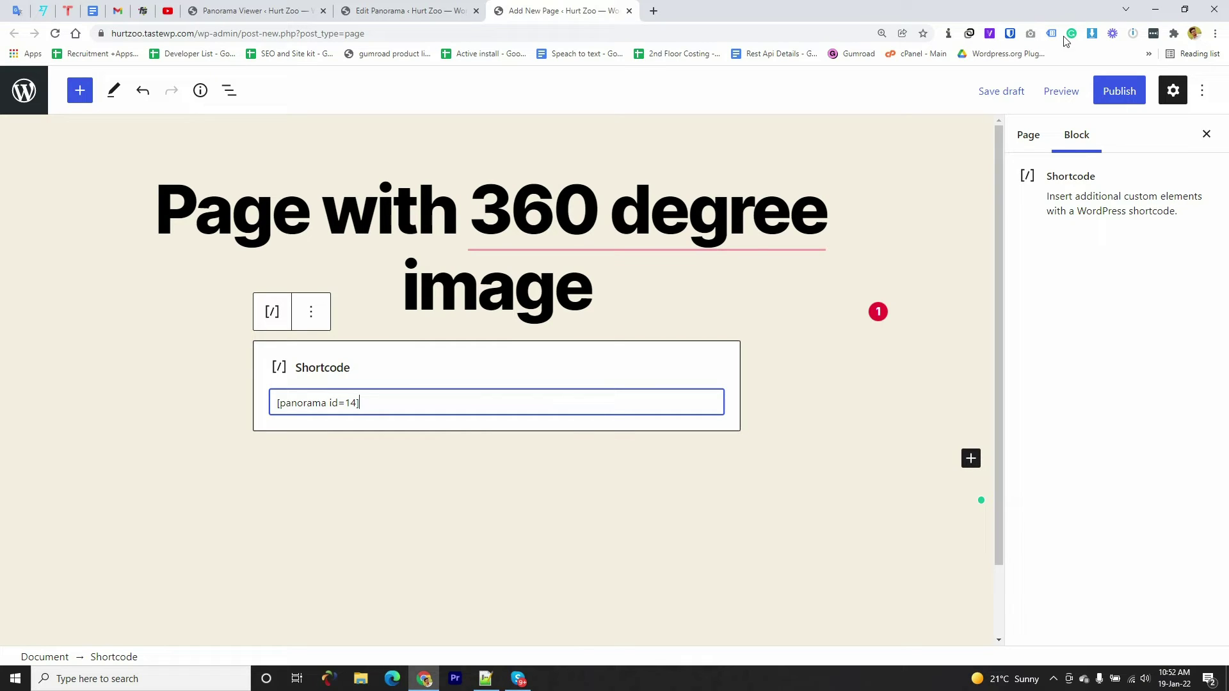
Copy sample lorem text from the generator extension and add an empty paragraph below.
{"action": "left_click", "coordinate": [948, 33]}
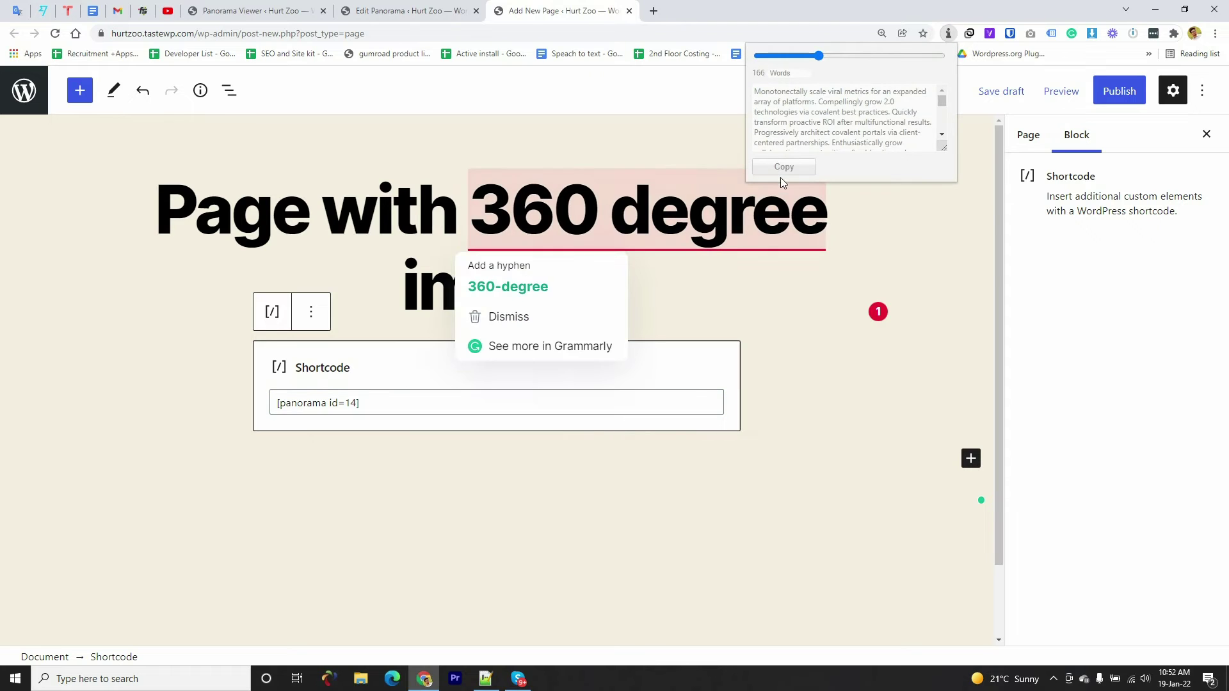
{"action": "left_click", "coordinate": [782, 167]}
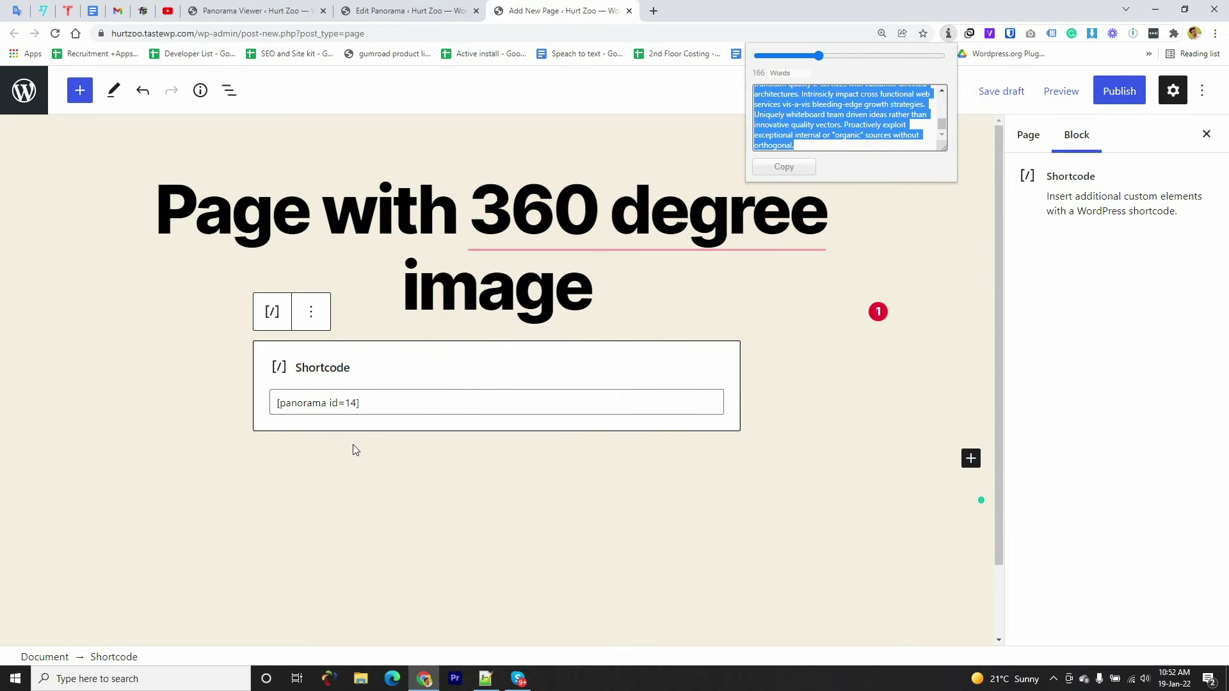
{"action": "left_click", "coordinate": [297, 475]}
Paste the sample lorem paragraphs into the empty paragraph block.
{"action": "right_click", "coordinate": [278, 468]}
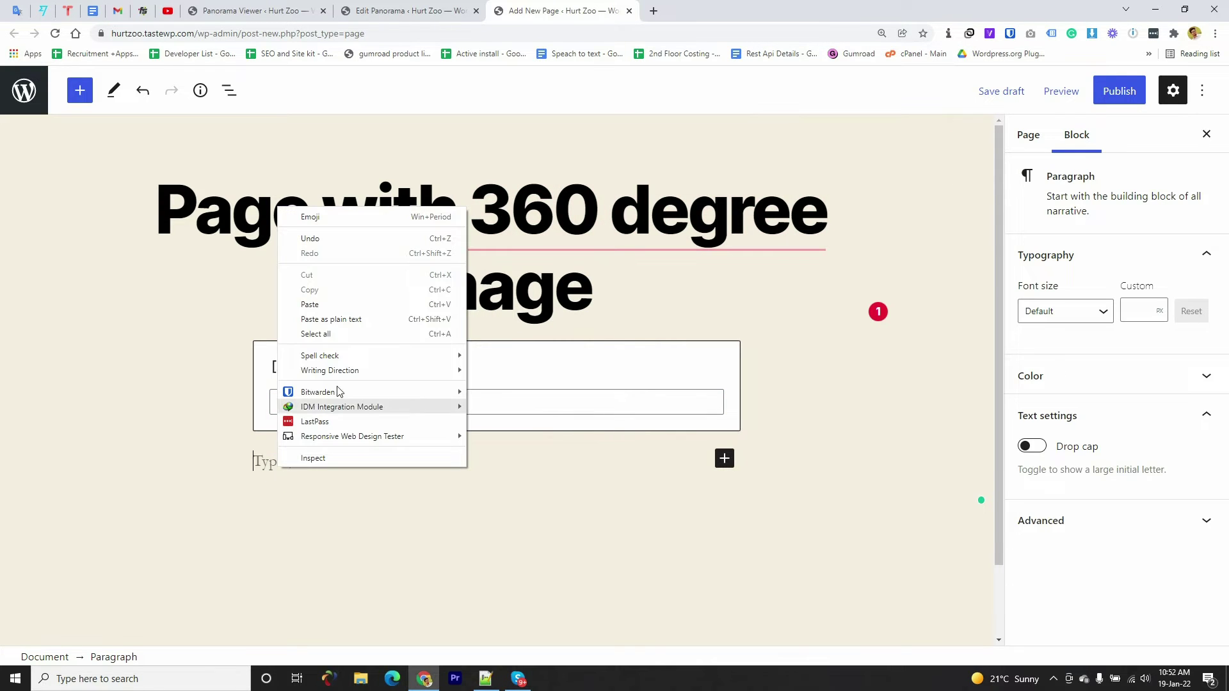
{"action": "left_click", "coordinate": [324, 307]}
{"action": "scroll", "coordinate": [428, 460], "scroll_direction": "up", "scroll_amount": 6}
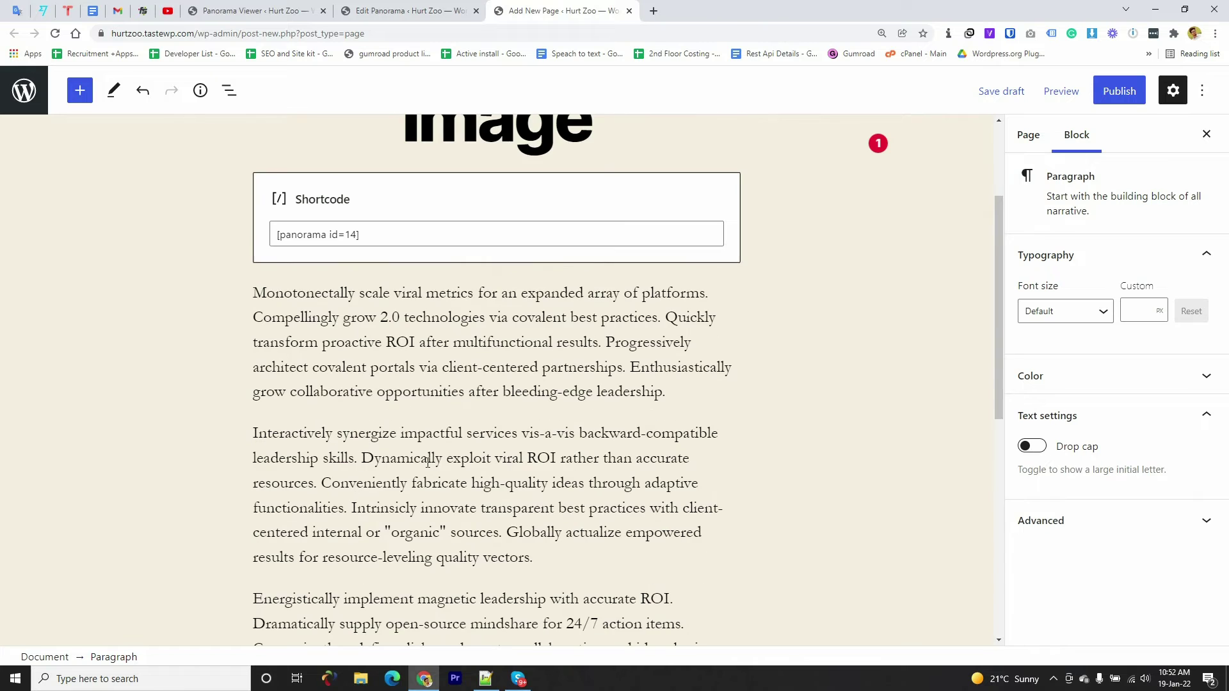
{"action": "scroll", "coordinate": [388, 450], "scroll_direction": "up", "scroll_amount": 3}
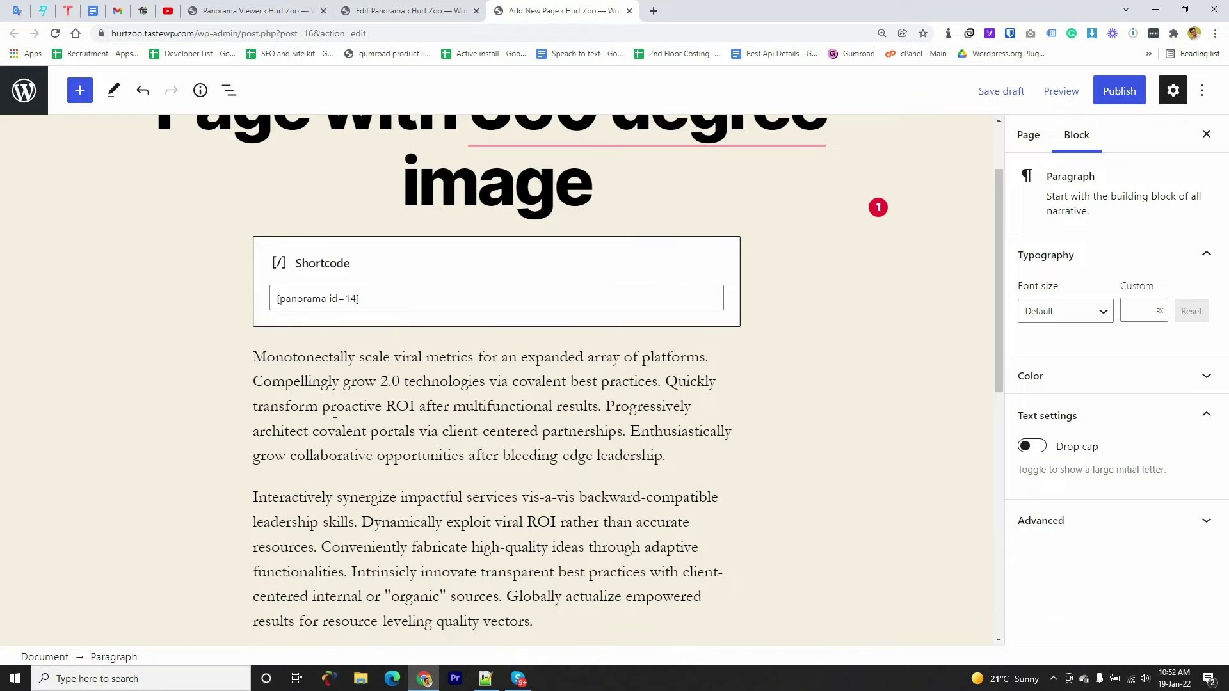
Move the [panorama id=14] Shortcode block down below the first paragraph.
{"action": "mouse_move", "coordinate": [305, 486]}
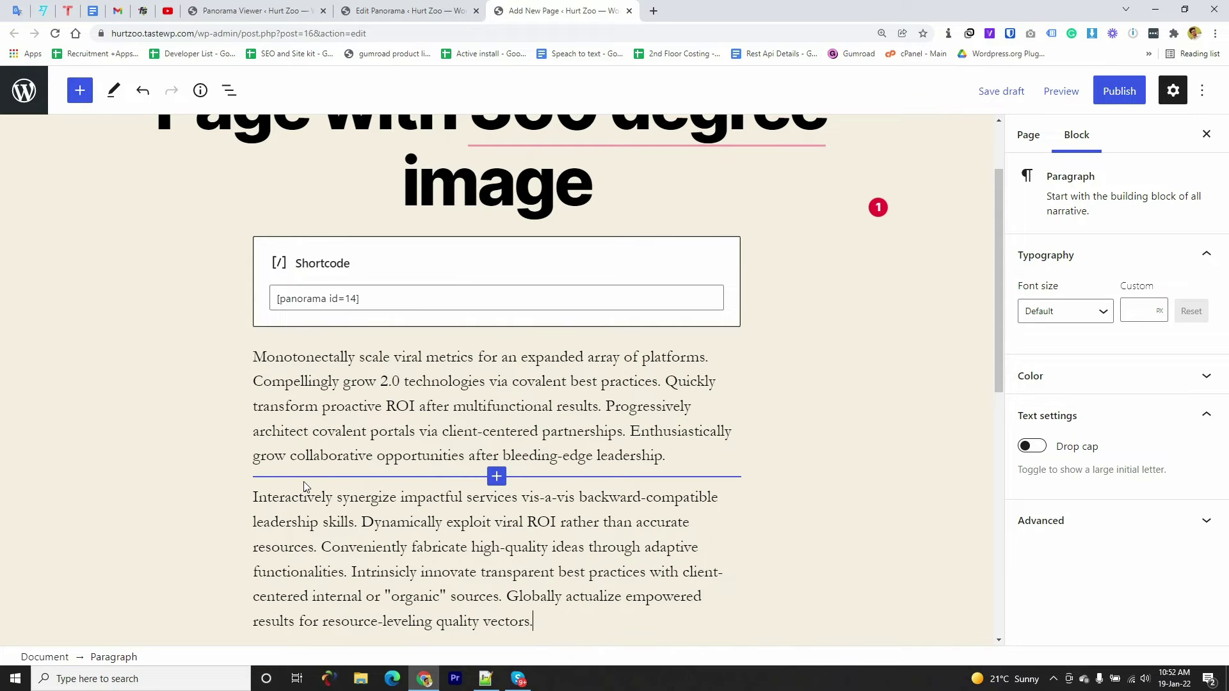
{"action": "left_click", "coordinate": [432, 269]}
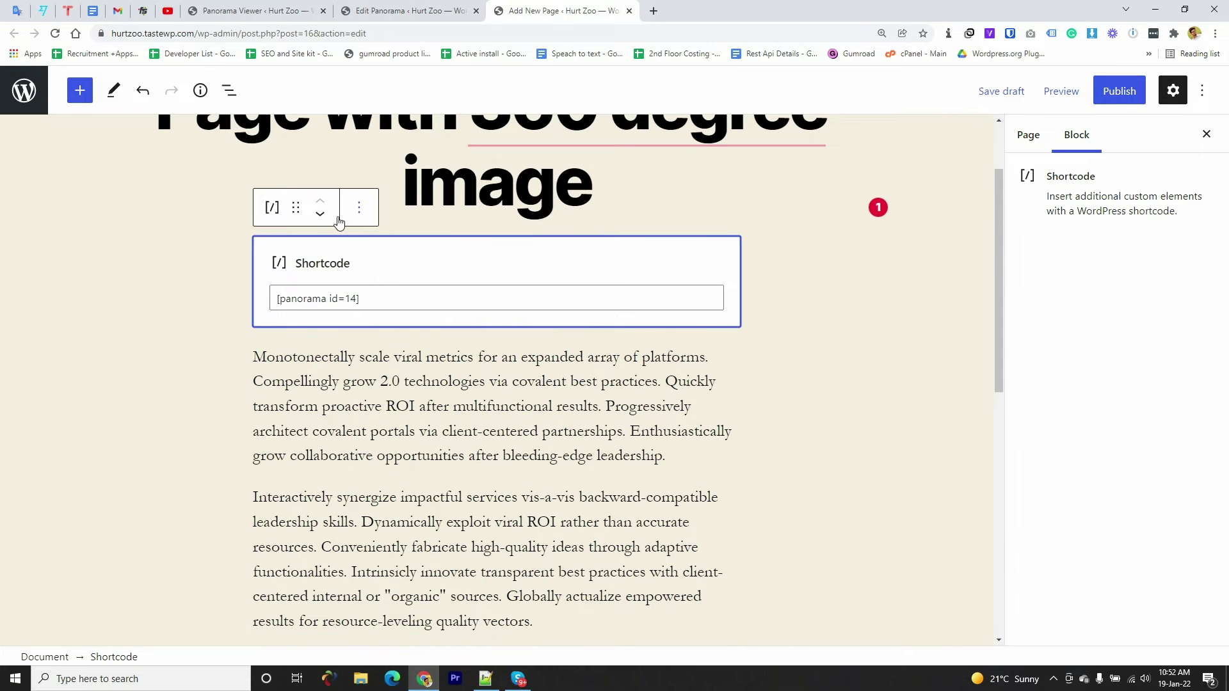
{"action": "left_click", "coordinate": [320, 214]}
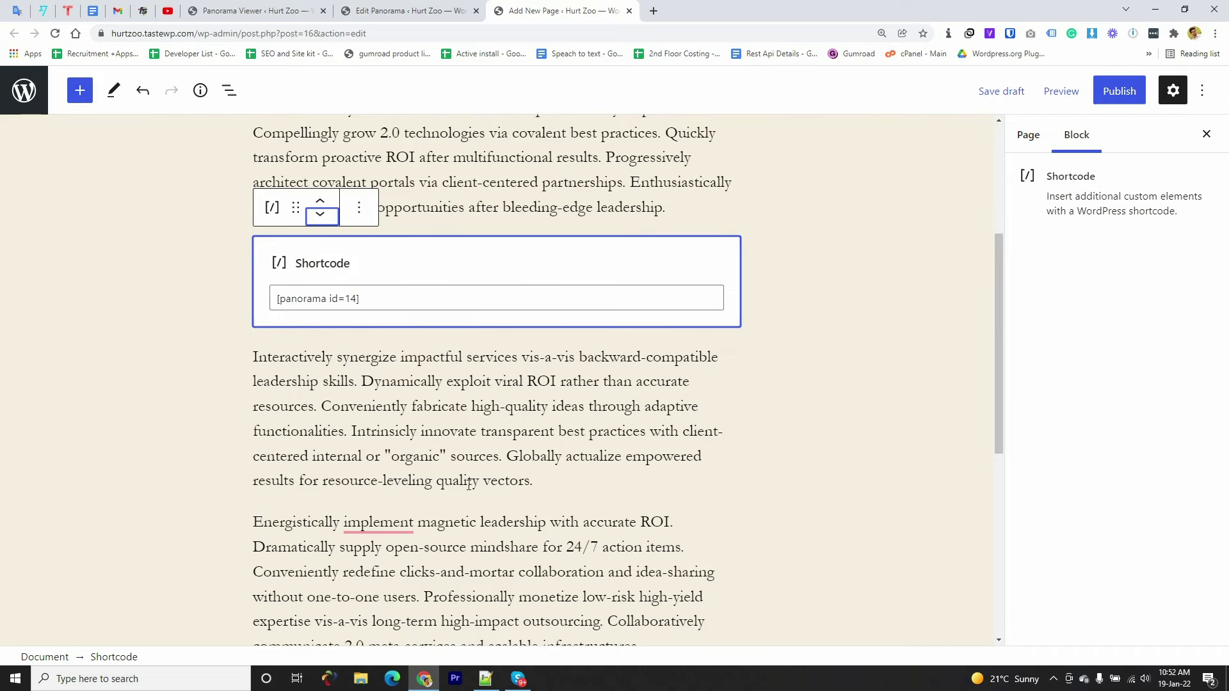
{"action": "scroll", "coordinate": [469, 485], "scroll_direction": "up", "scroll_amount": 4}
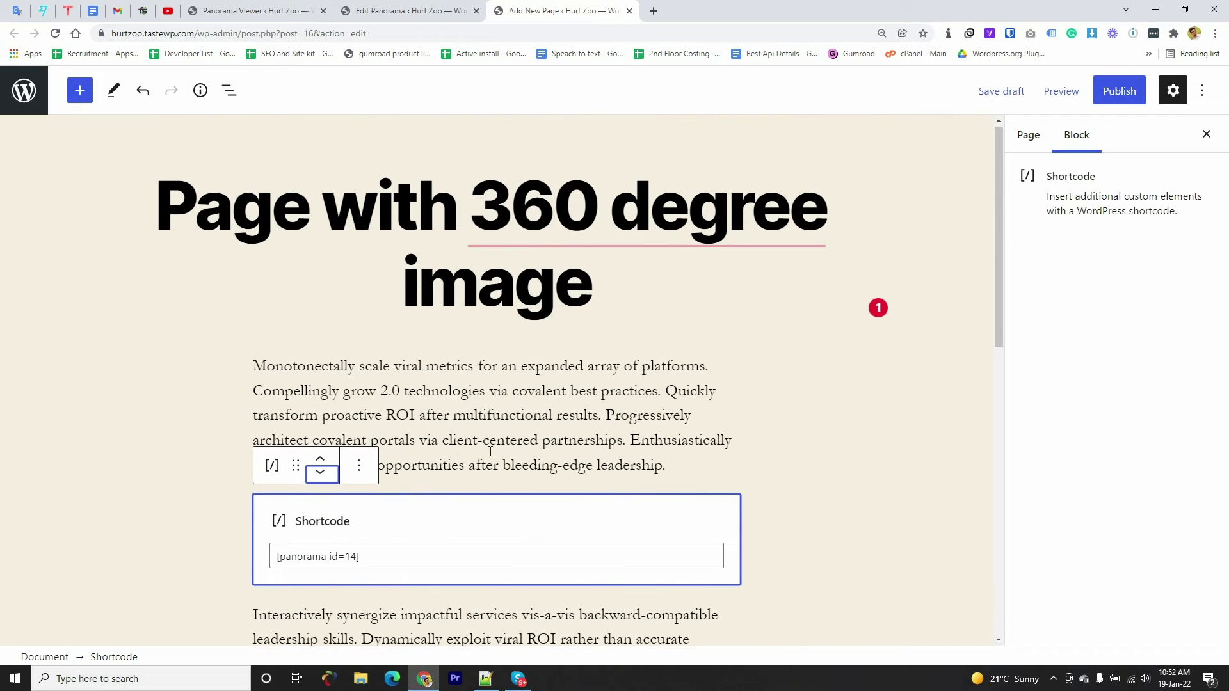
Publish the page and open the live page in a new tab.
{"action": "left_click", "coordinate": [1120, 94]}
{"action": "left_click", "coordinate": [1070, 92]}
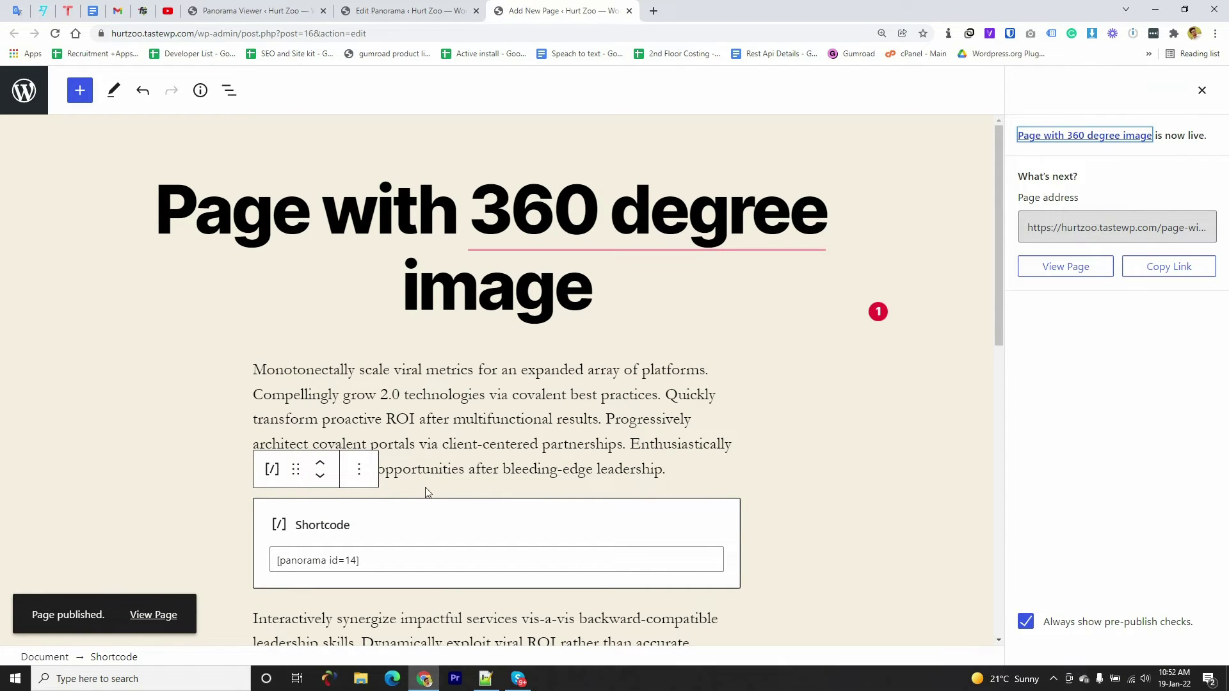
{"action": "right_click", "coordinate": [156, 615]}
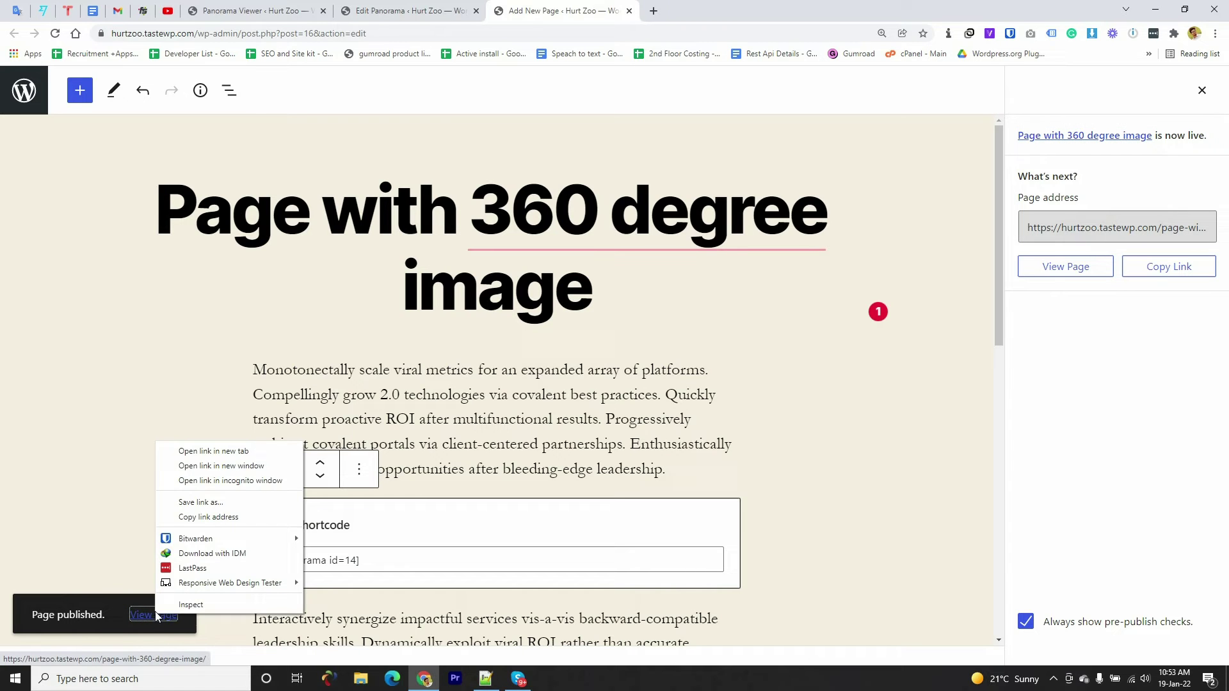
{"action": "left_click", "coordinate": [231, 451]}
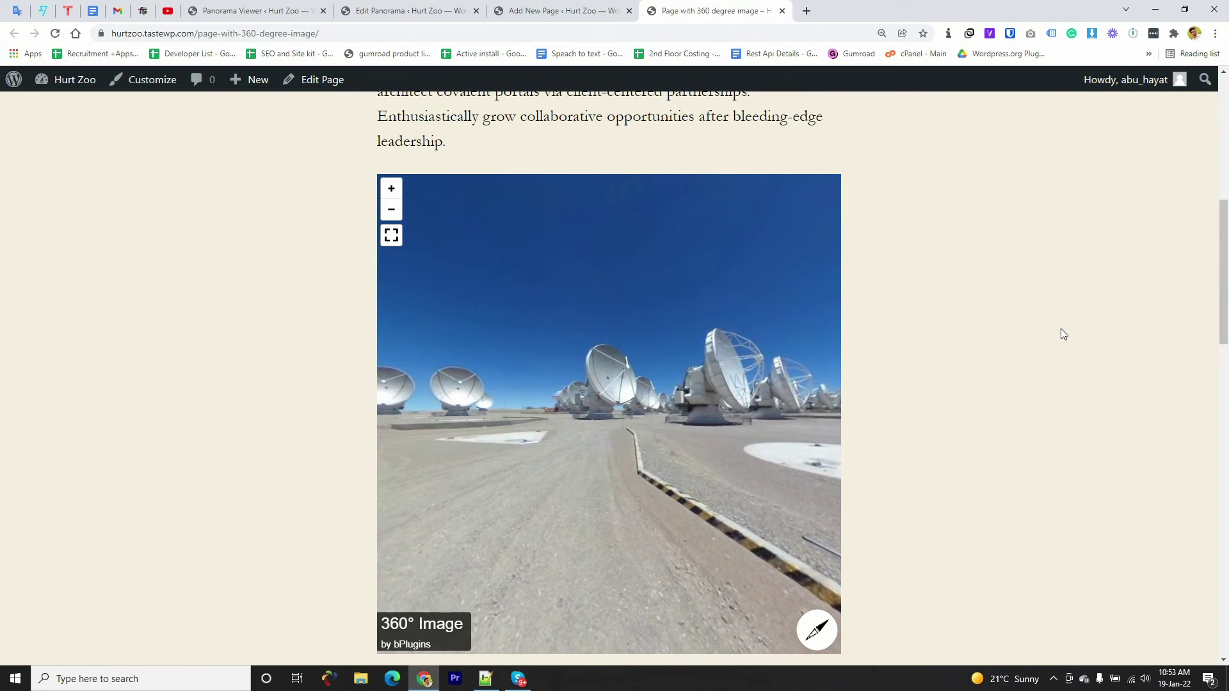
Scroll the live page to check the rotating panorama after the first paragraph.
{"action": "scroll", "coordinate": [1061, 332], "scroll_direction": "down", "scroll_amount": 5}
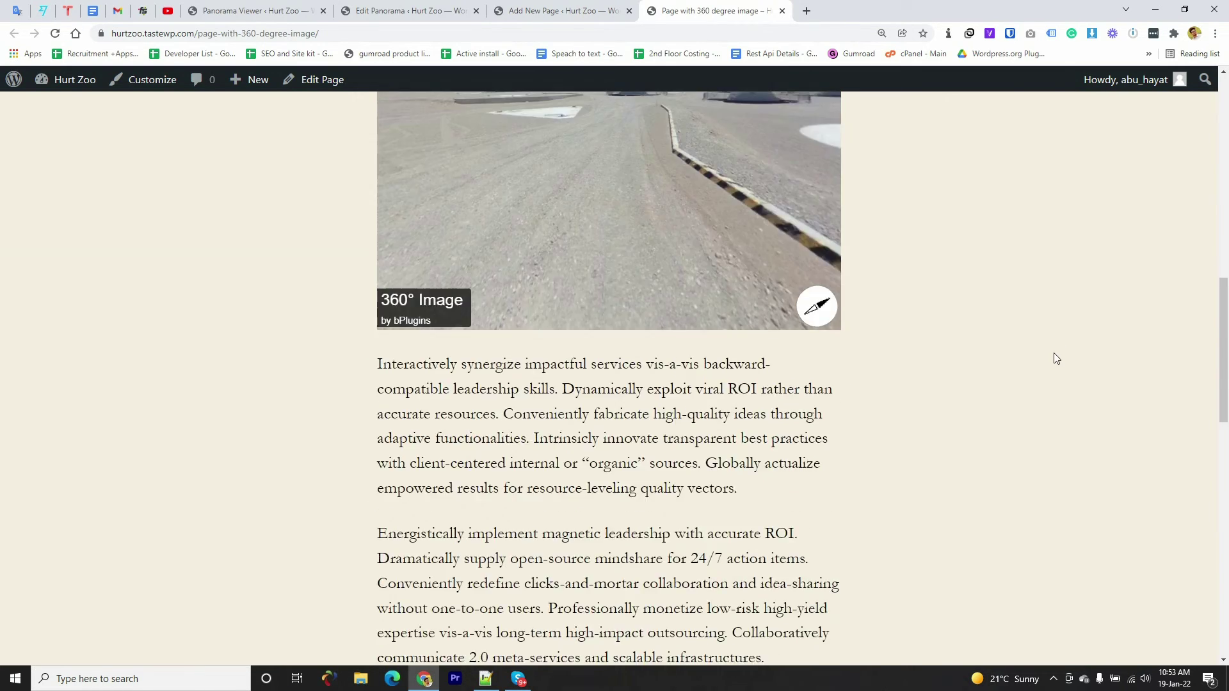
{"action": "scroll", "coordinate": [1053, 352], "scroll_direction": "up", "scroll_amount": 8}
{"action": "scroll", "coordinate": [1054, 354], "scroll_direction": "up", "scroll_amount": 4}
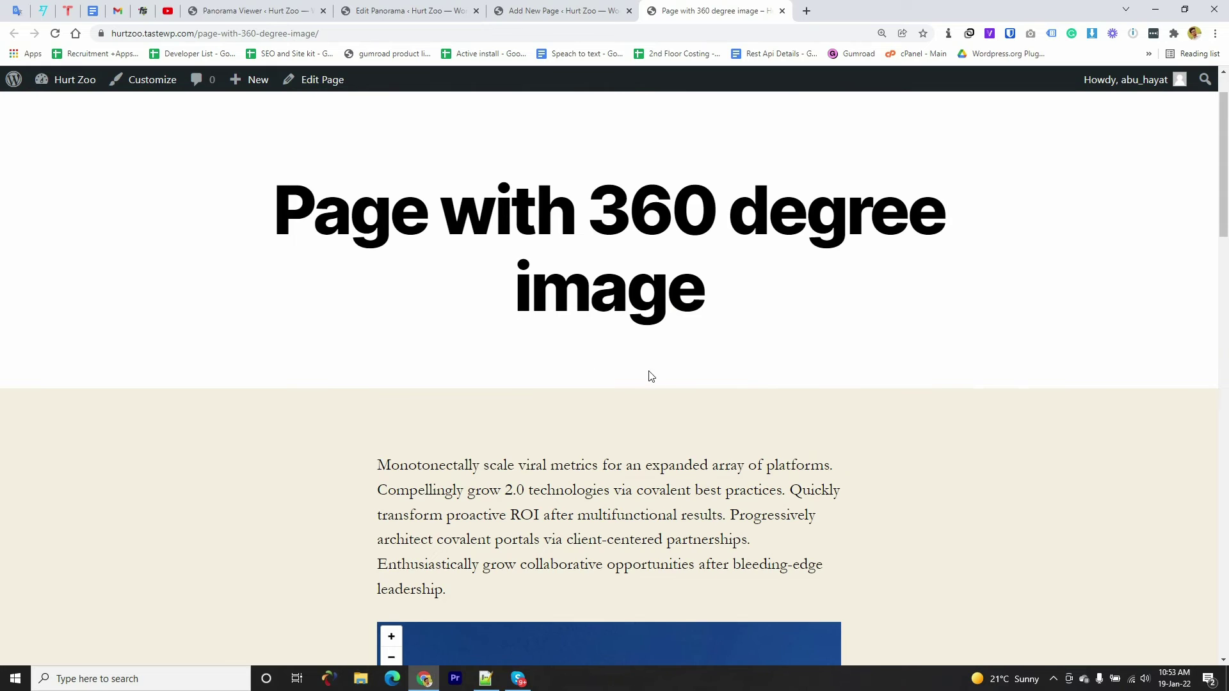
{"action": "scroll", "coordinate": [651, 376], "scroll_direction": "down", "scroll_amount": 6}
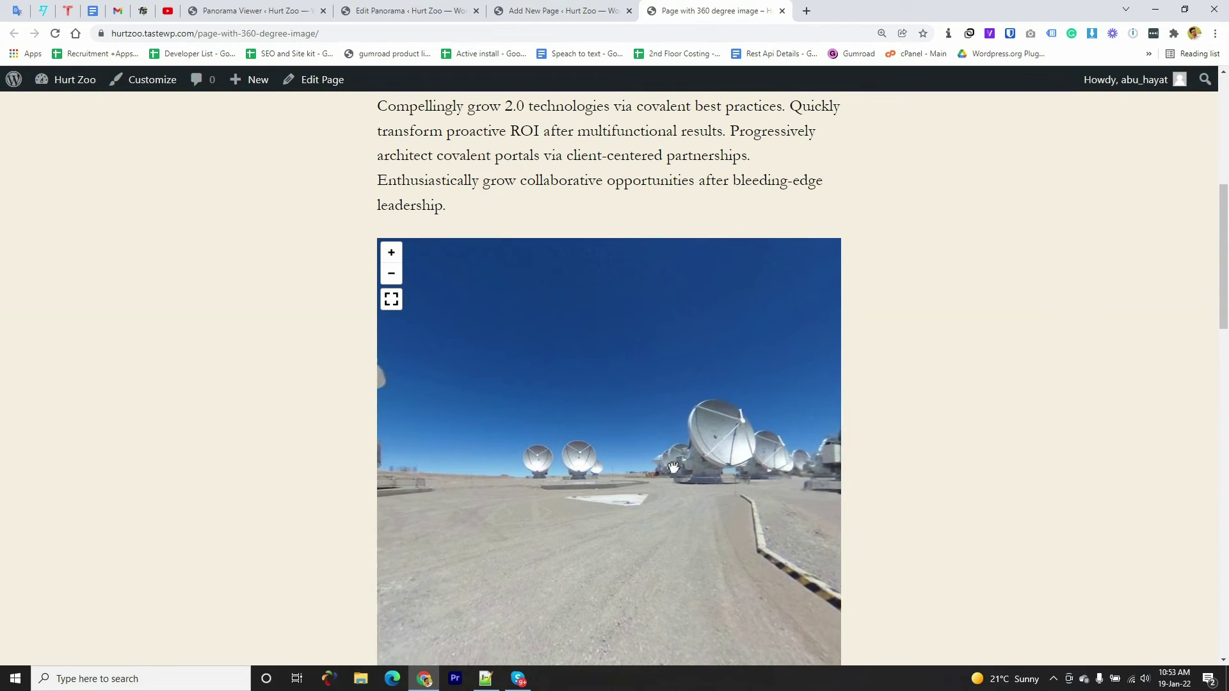
{"action": "scroll", "coordinate": [852, 365], "scroll_direction": "down", "scroll_amount": 2}
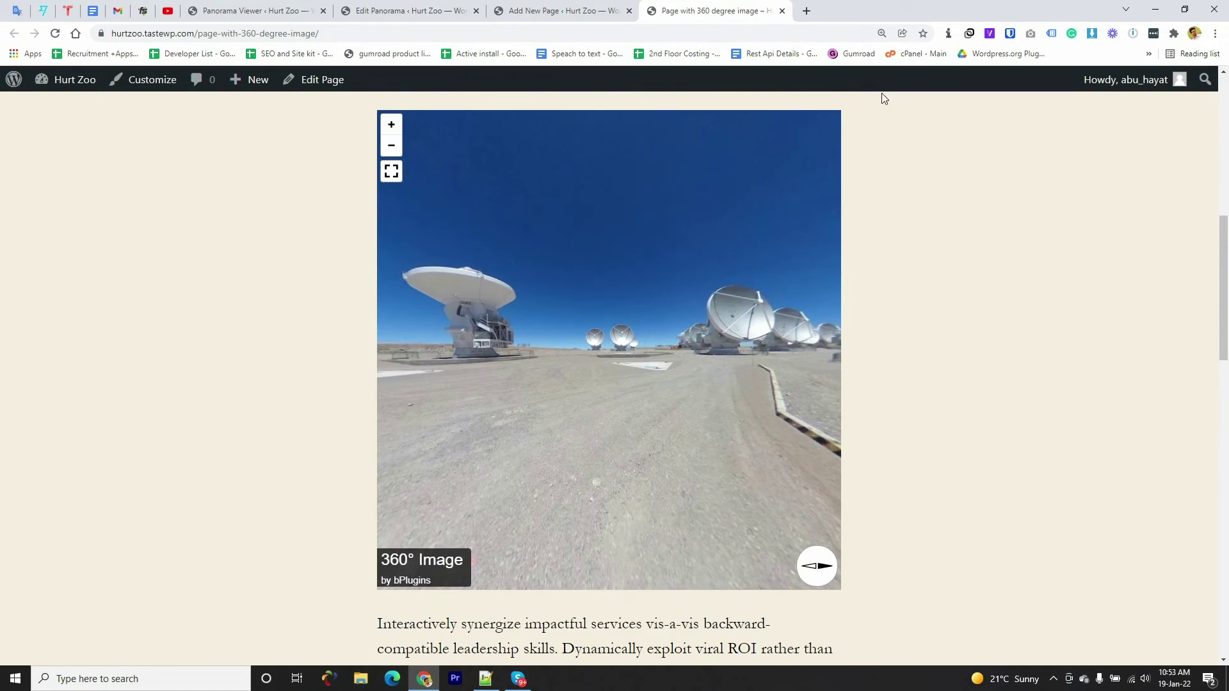
{"action": "left_click", "coordinate": [564, 11]}
From Posts > Add New, title a post 'Our post with a 360 degree image' and enter its body.
{"action": "left_click", "coordinate": [407, 11]}
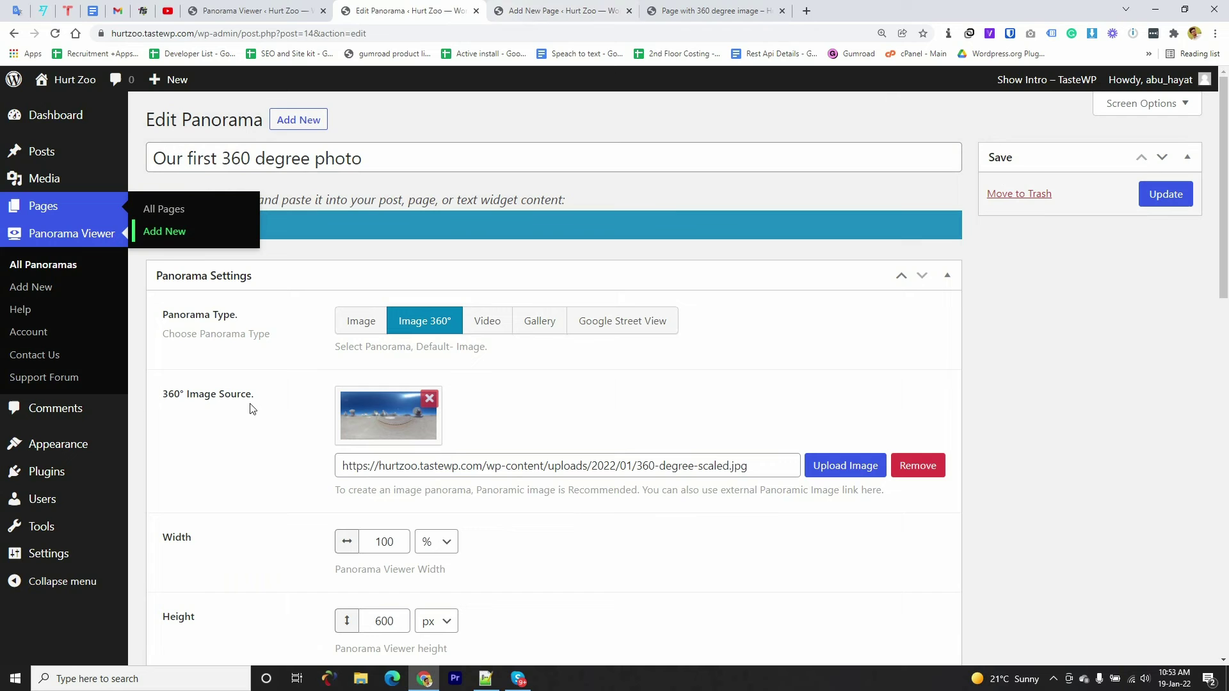
{"action": "left_click", "coordinate": [39, 154]}
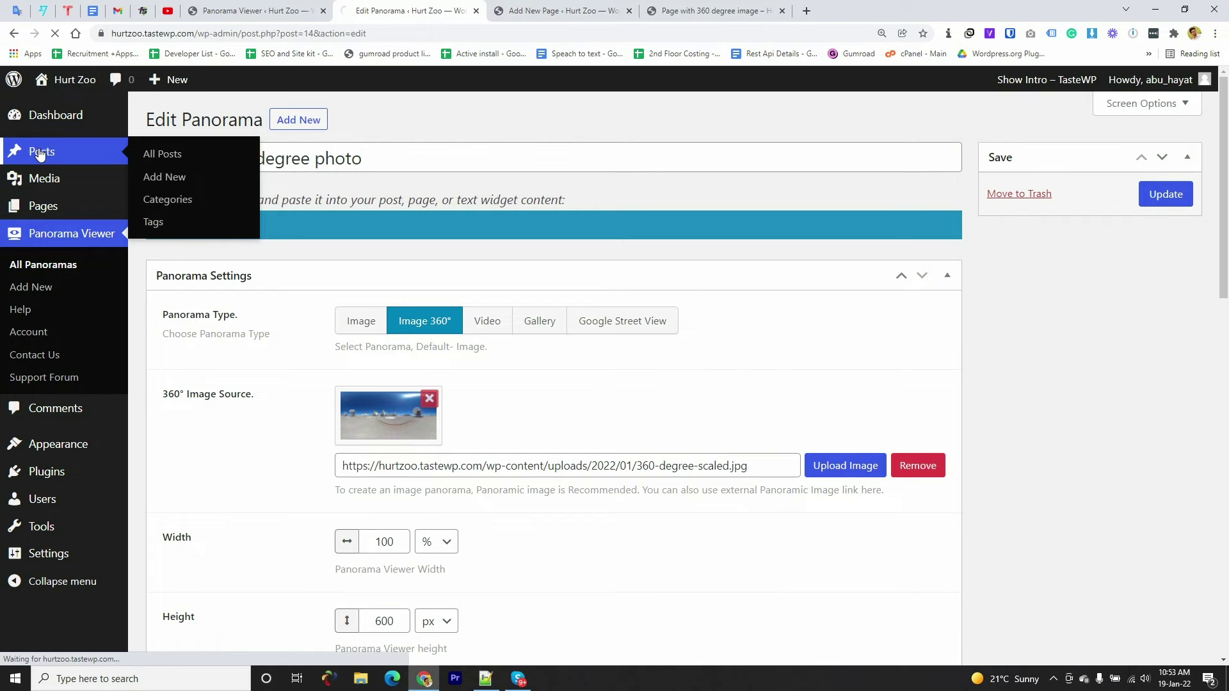
{"action": "left_click", "coordinate": [197, 122]}
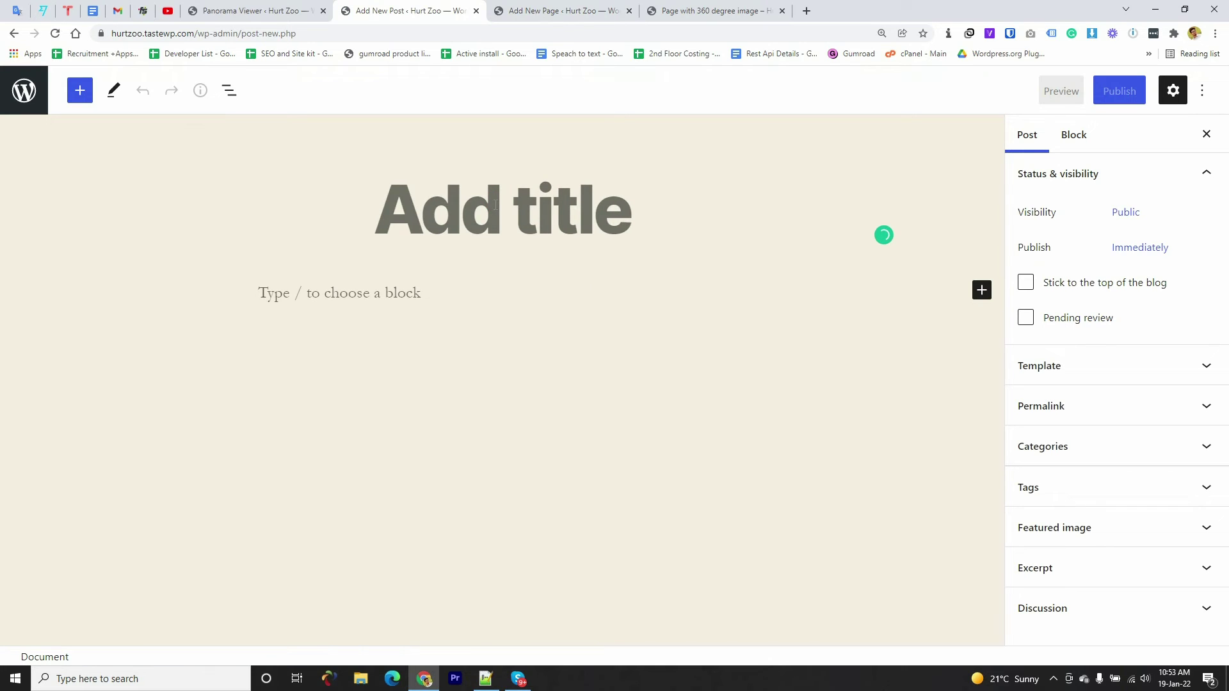
{"action": "type", "text": "Our post wit"}
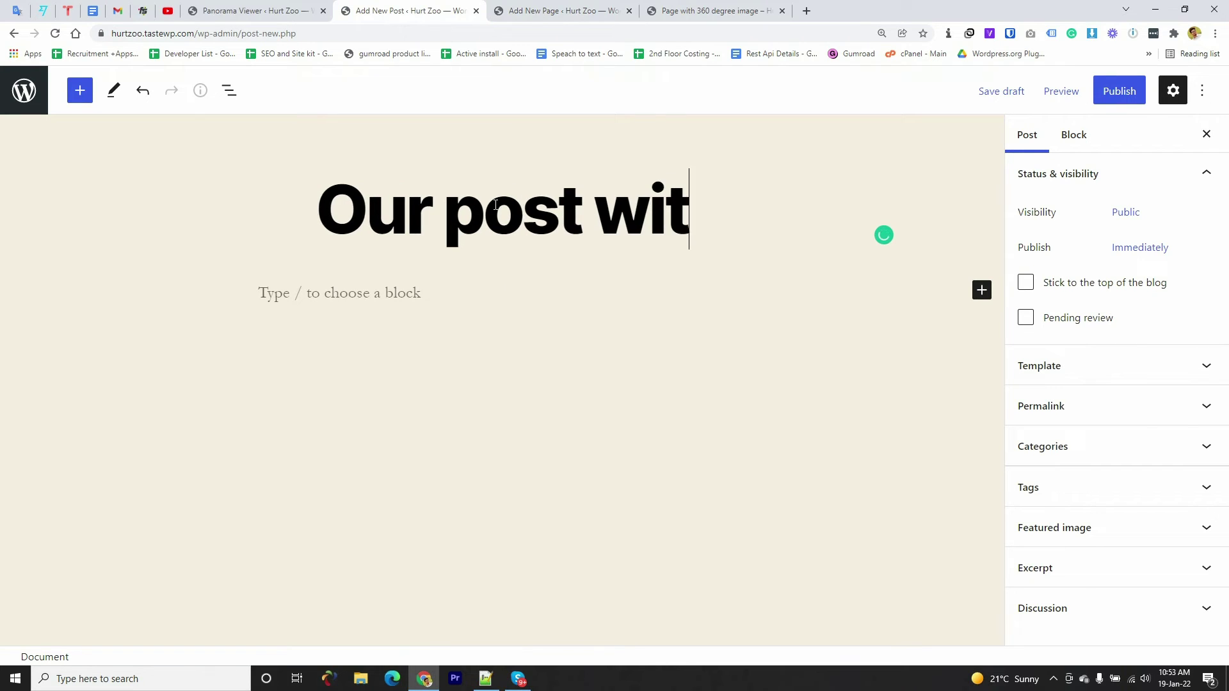
{"action": "type", "text": "h a 36"}
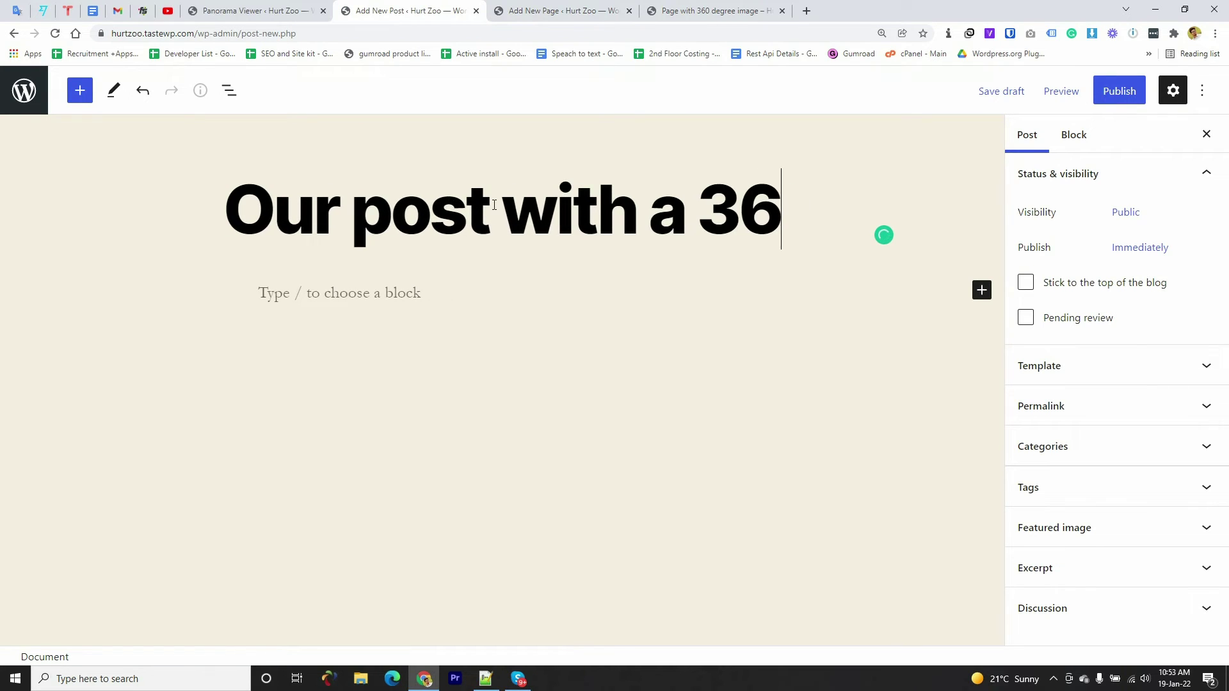
{"action": "type", "text": "0 degree "}
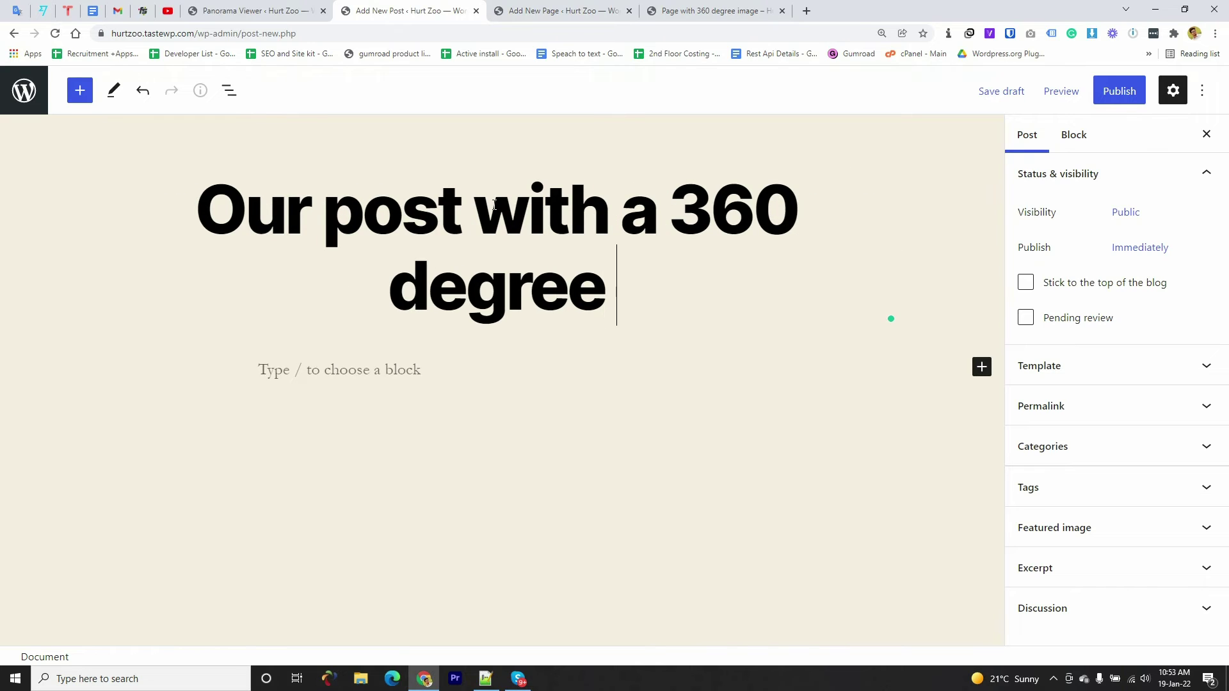
{"action": "type", "text": "image"}
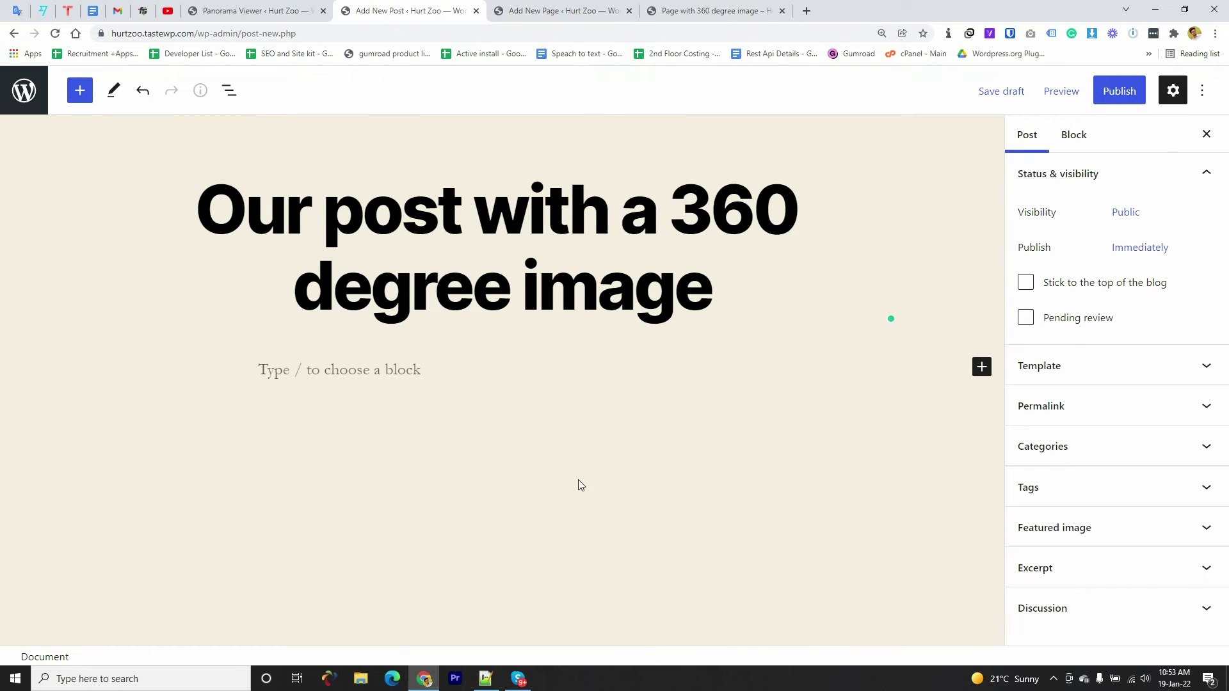
{"action": "left_click", "coordinate": [243, 364]}
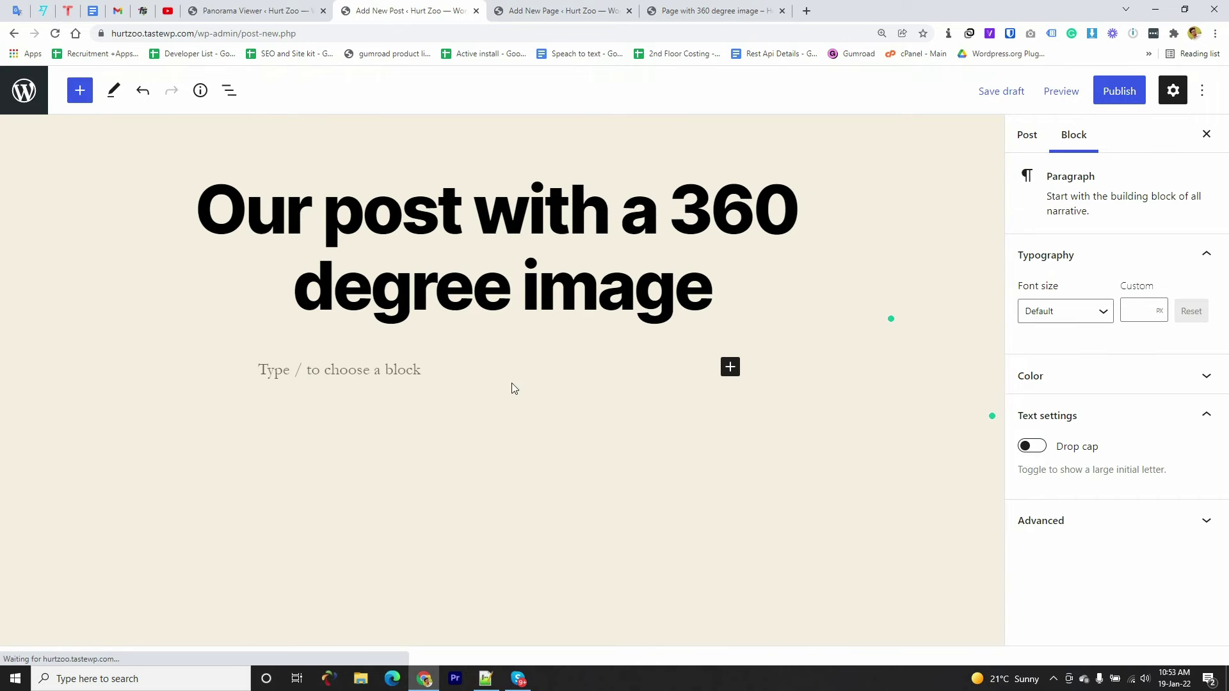
Insert a Shortcode block under the post title, clear the wrongly pasted text, and go to the Panorama Viewer list.
{"action": "left_click", "coordinate": [730, 367]}
{"action": "left_click", "coordinate": [853, 189]}
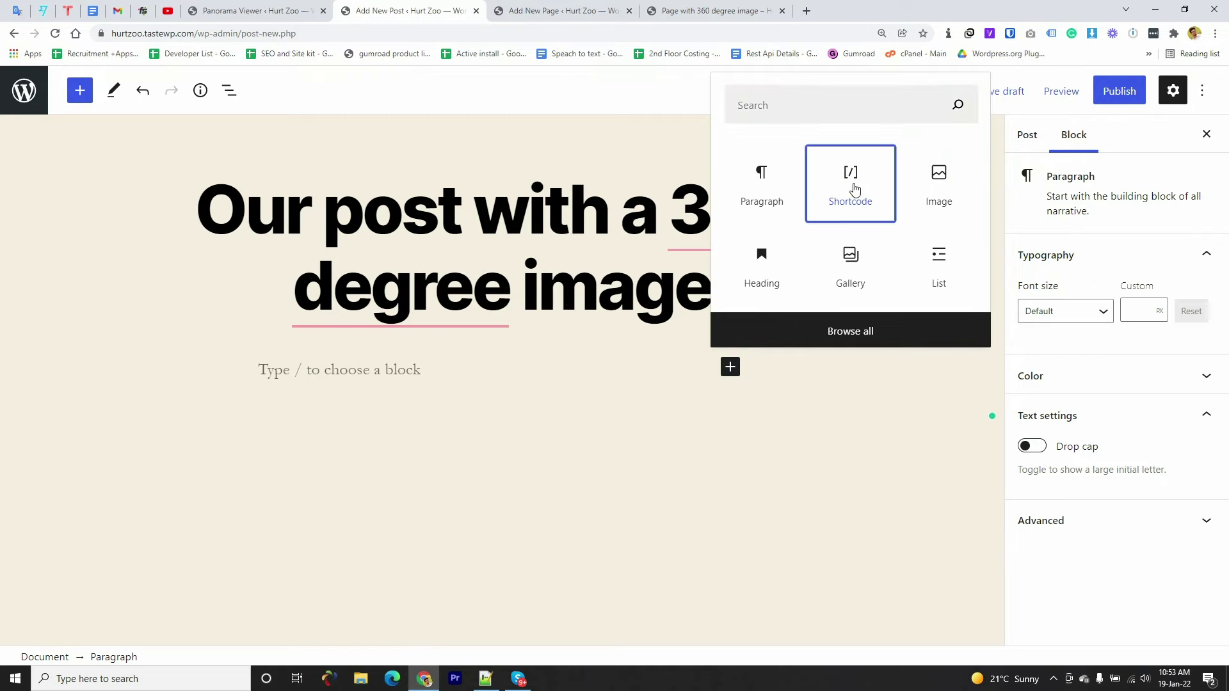
{"action": "right_click", "coordinate": [331, 408]}
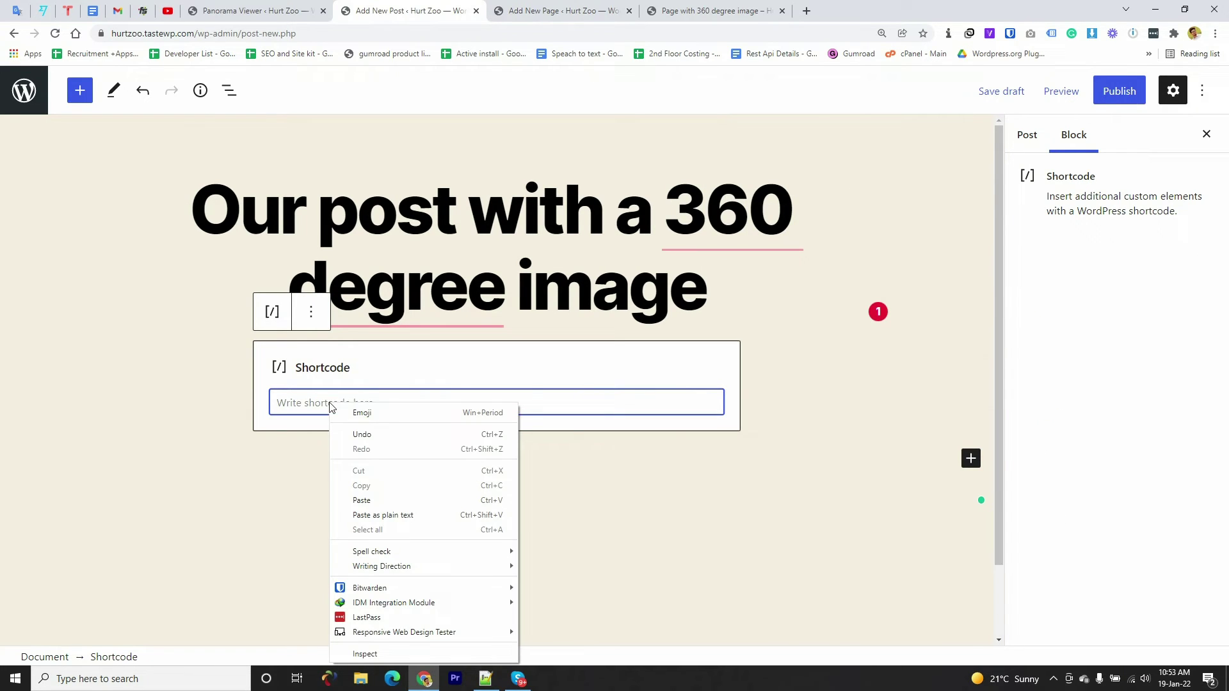
{"action": "left_click", "coordinate": [371, 502]}
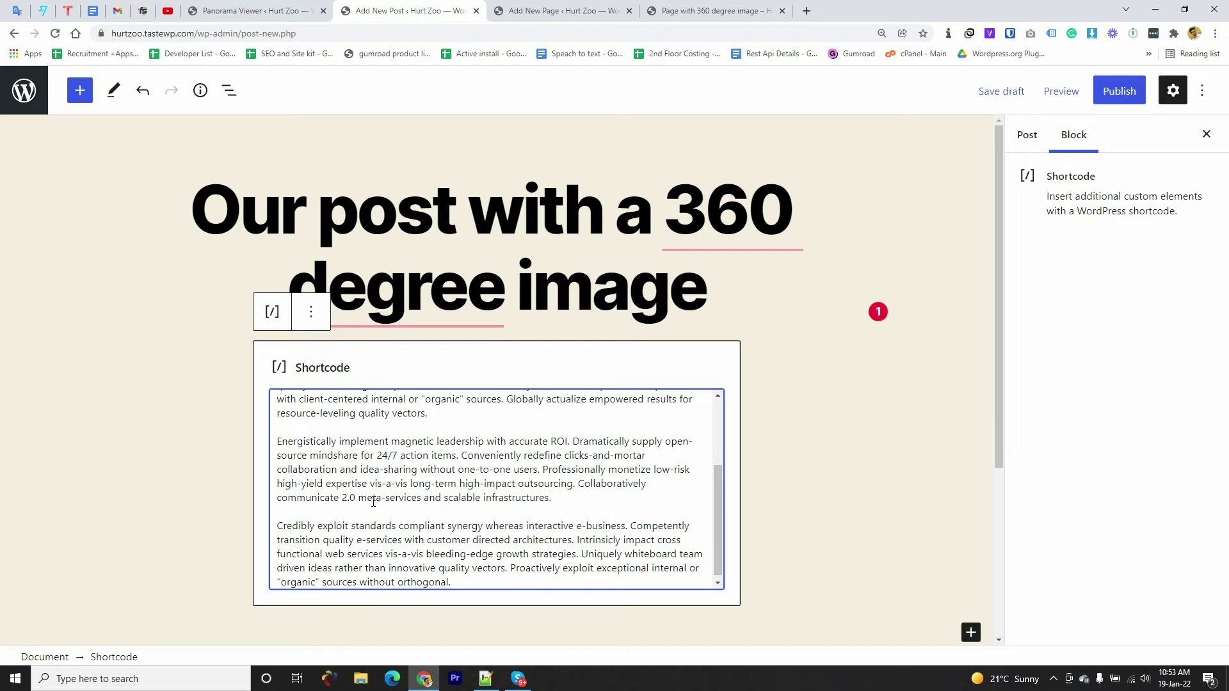
{"action": "key", "text": "ctrl+a"}
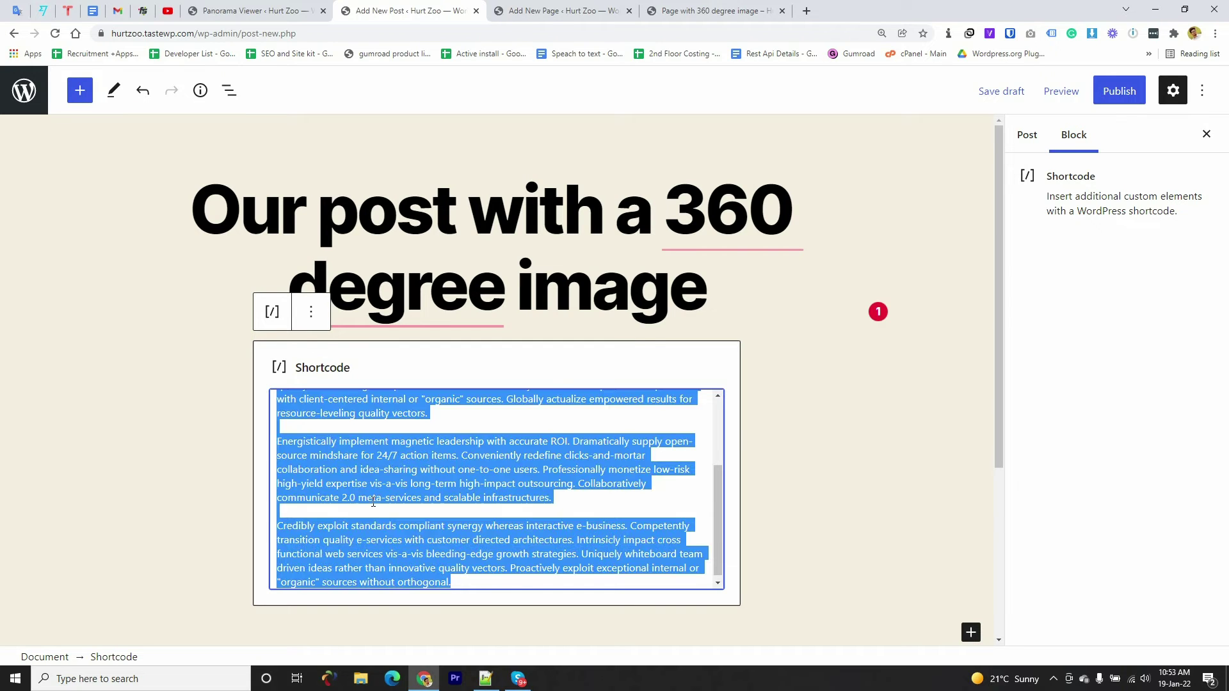
{"action": "key", "text": "BackSpace"}
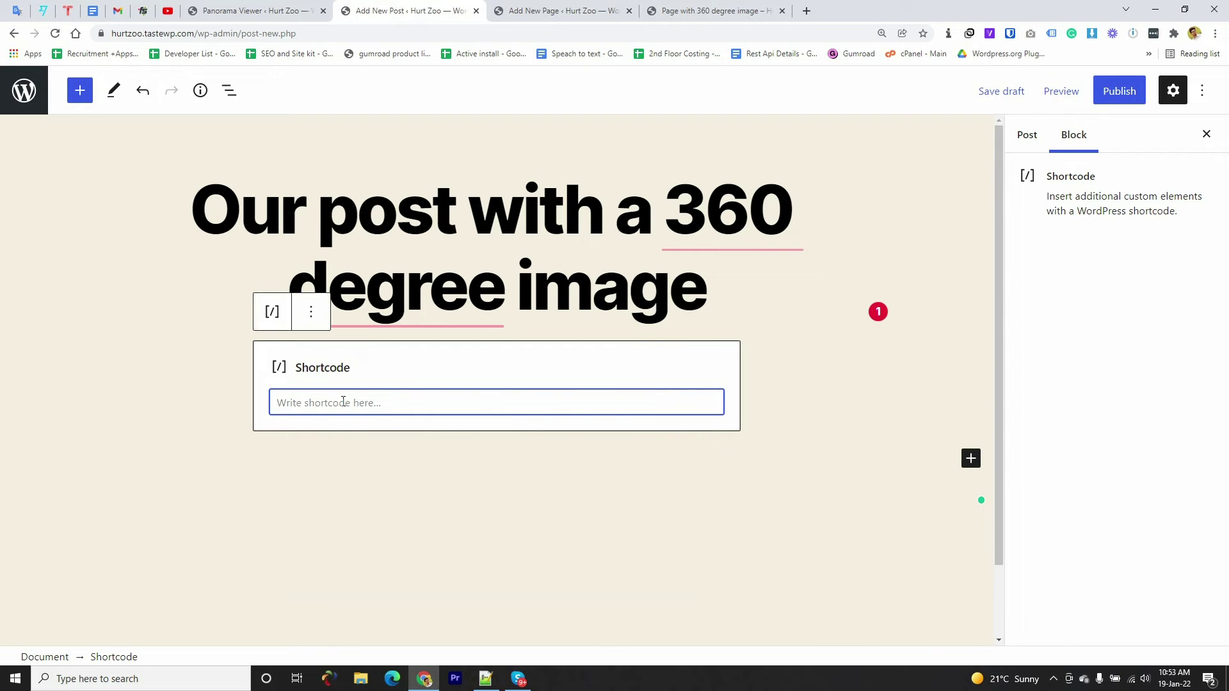
{"action": "left_click", "coordinate": [250, 9]}
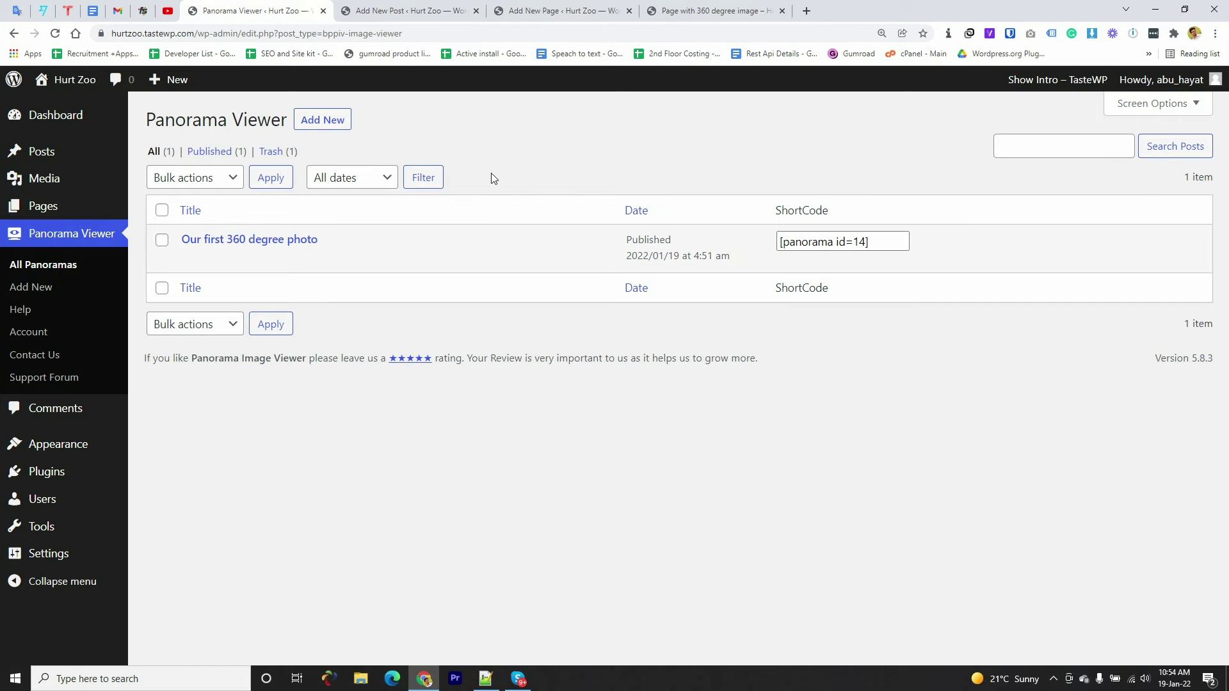
Copy the [panorama id=14] shortcode and bring up paste options in the new post's Shortcode field.
{"action": "left_click", "coordinate": [814, 241]}
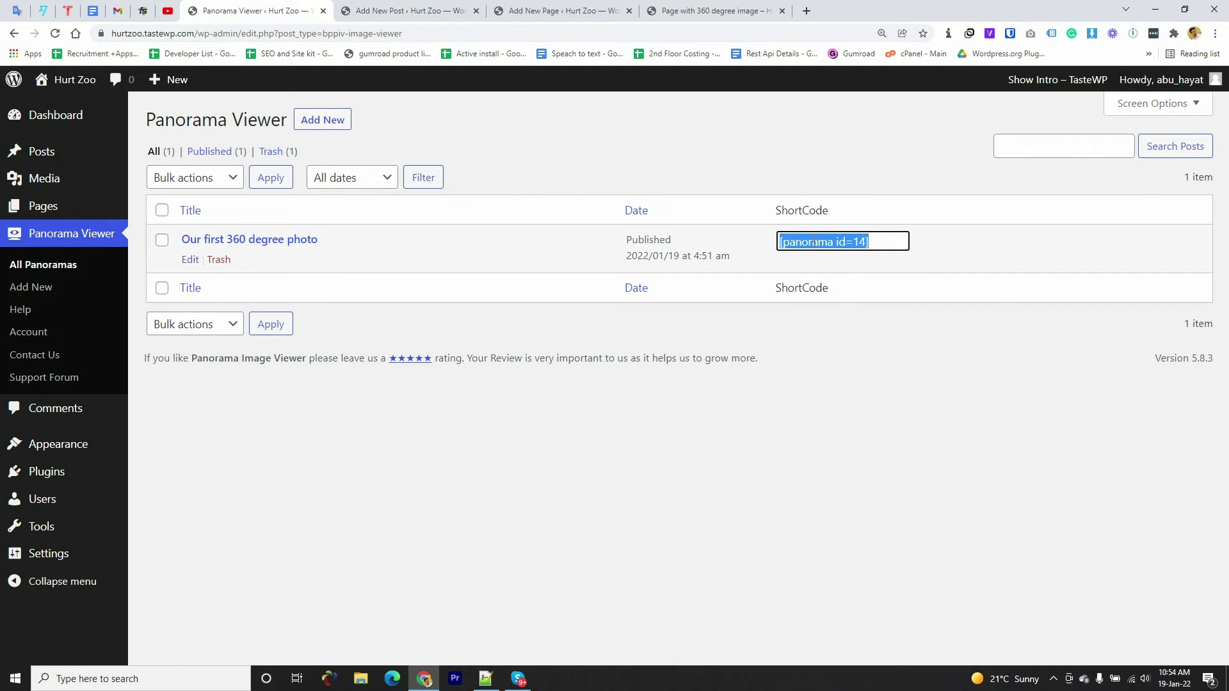
{"action": "right_click", "coordinate": [815, 246]}
{"action": "left_click", "coordinate": [844, 286]}
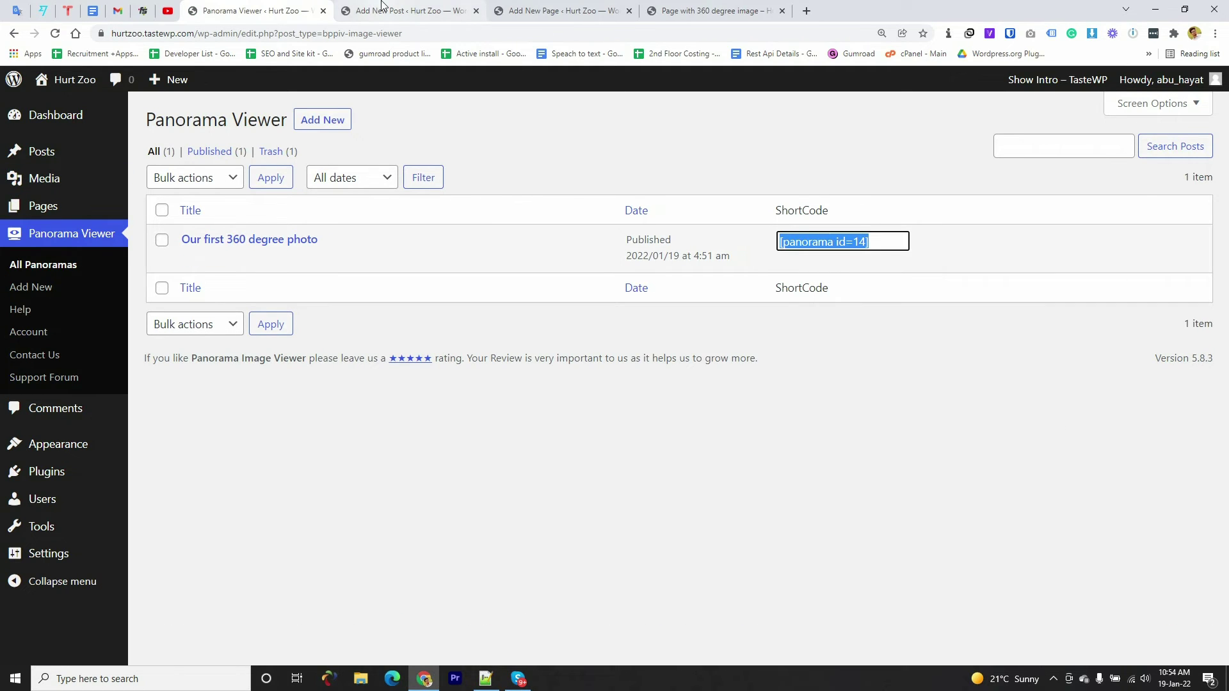
{"action": "left_click", "coordinate": [583, 5]}
{"action": "left_click", "coordinate": [410, 10]}
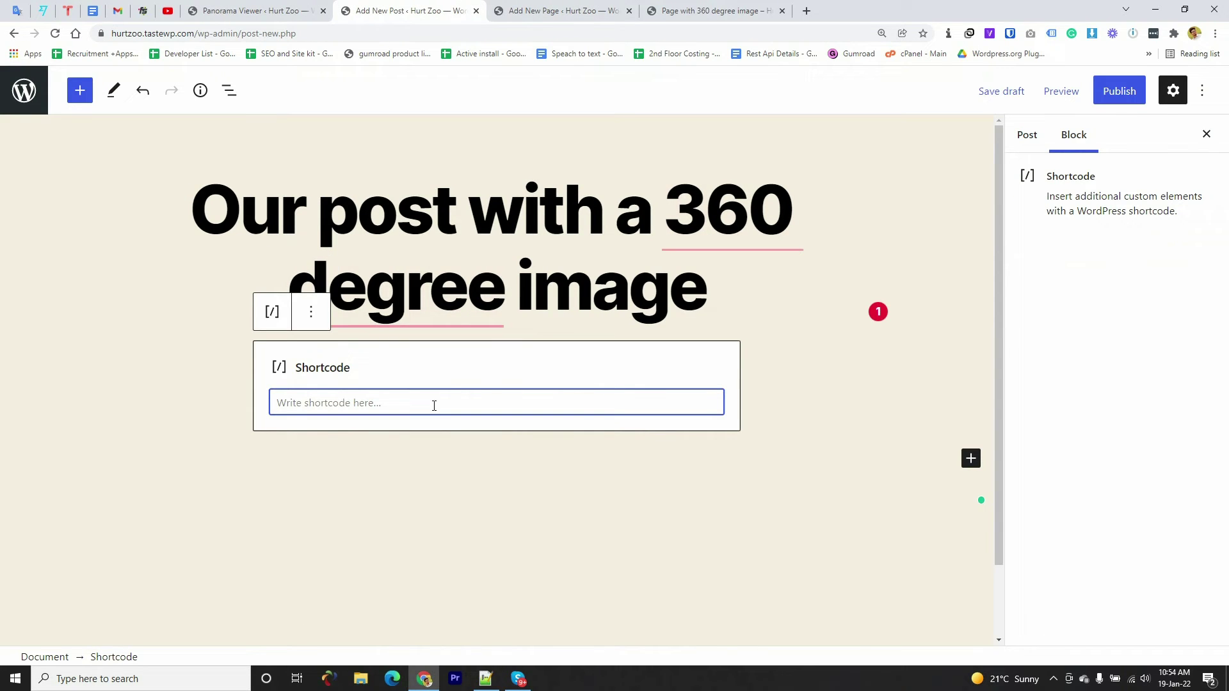
{"action": "right_click", "coordinate": [314, 407]}
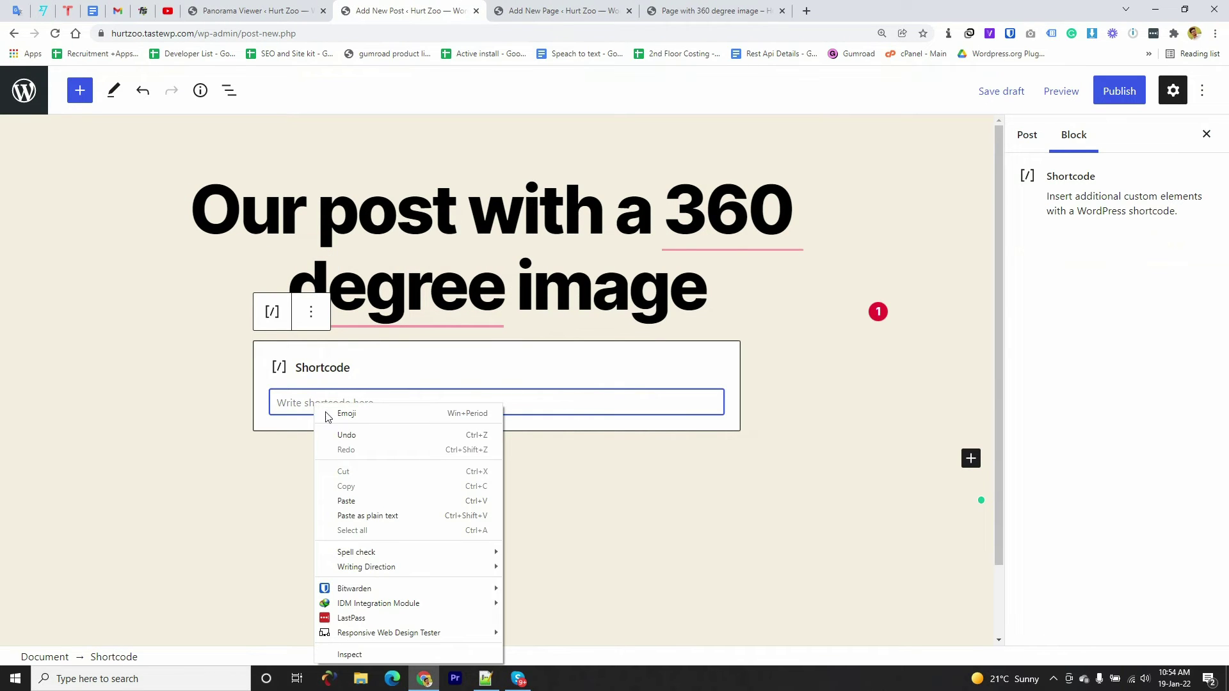
Paste [panorama id=14] into the Shortcode block, publish the post, and open it in a new tab.
{"action": "left_click", "coordinate": [346, 498]}
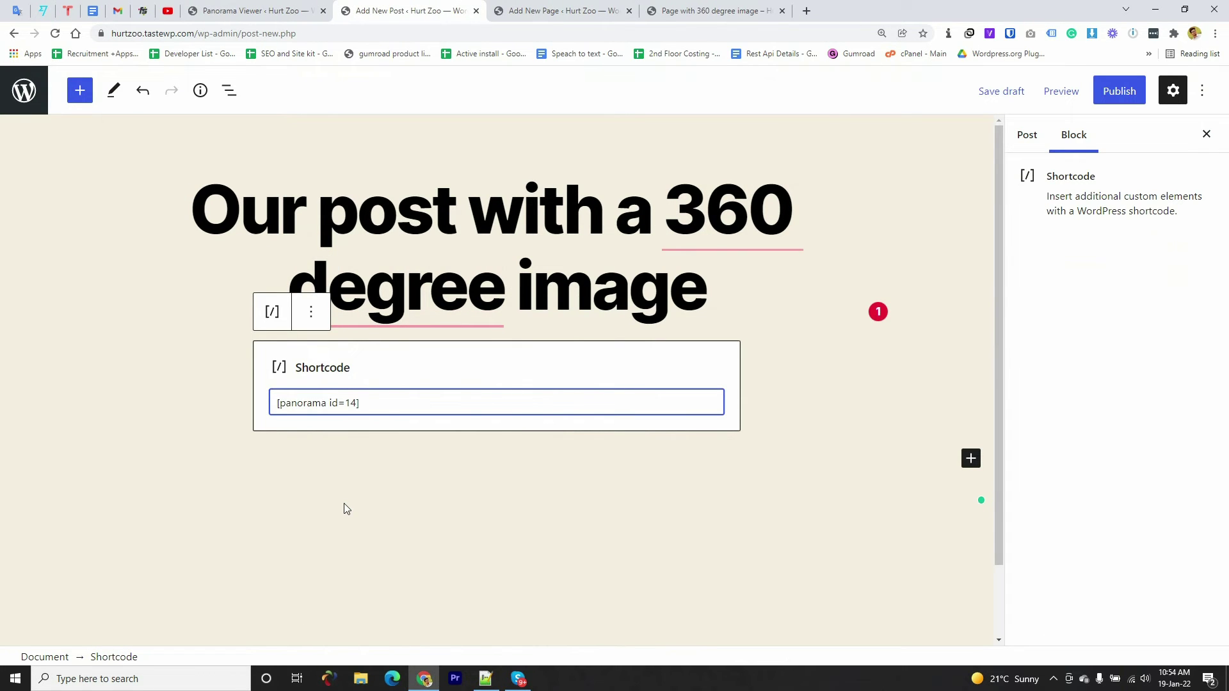
{"action": "left_click", "coordinate": [1117, 93]}
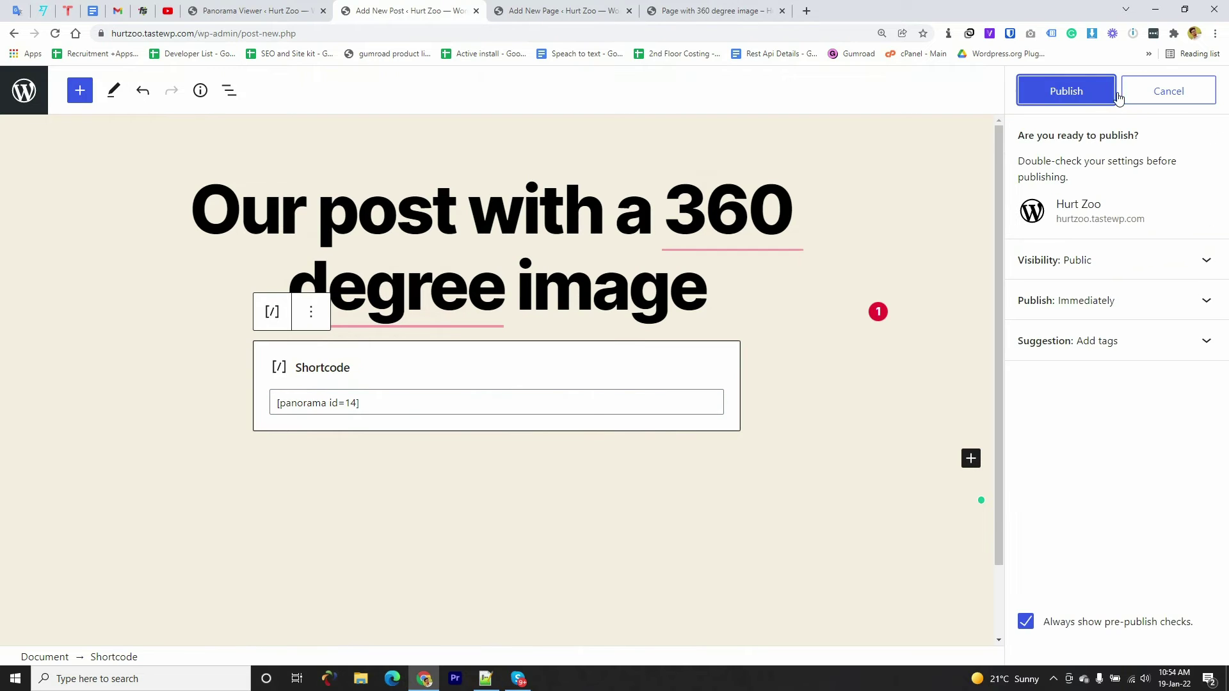
{"action": "left_click", "coordinate": [1074, 92]}
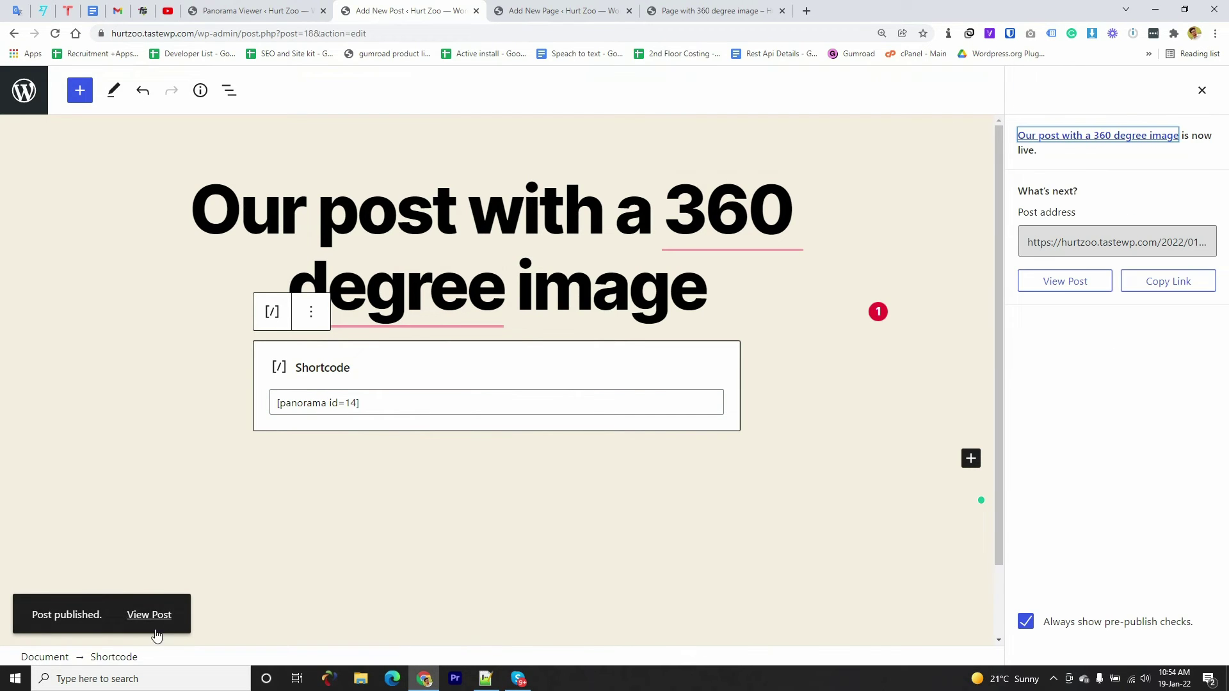
{"action": "right_click", "coordinate": [167, 617]}
{"action": "left_click", "coordinate": [250, 451]}
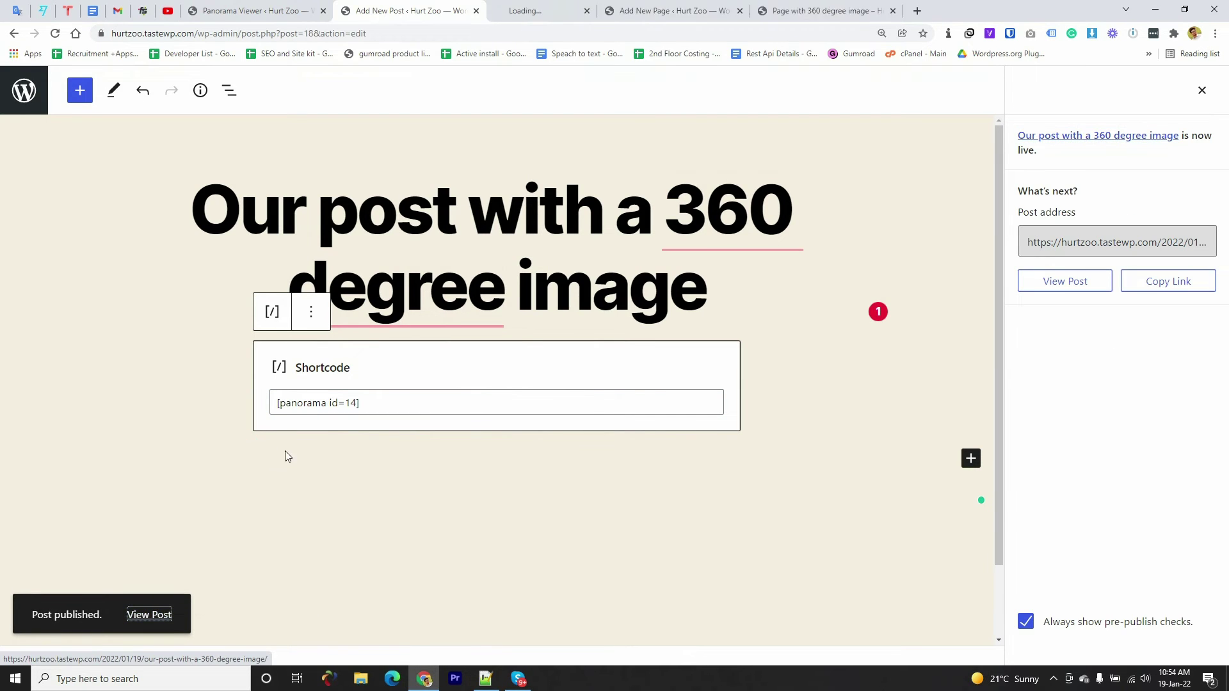
Scroll through the live post to watch the 360° panorama rotating under the title.
{"action": "left_click", "coordinate": [538, 5]}
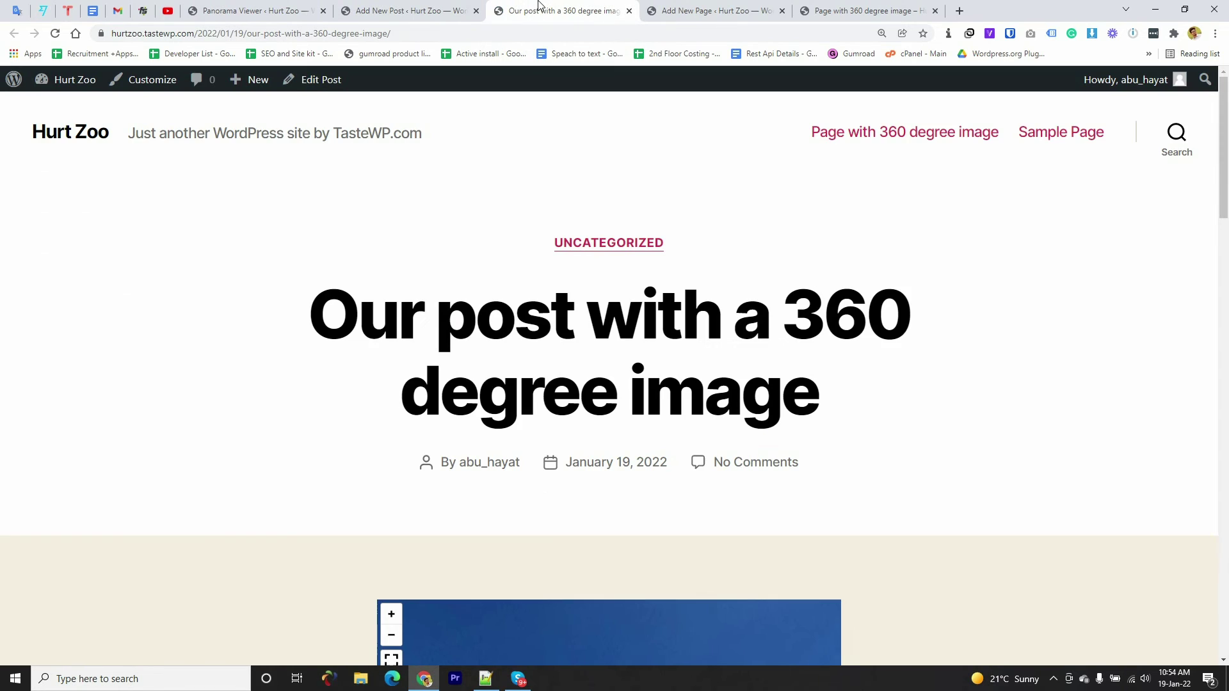
{"action": "scroll", "coordinate": [1209, 364], "scroll_direction": "down", "scroll_amount": 7}
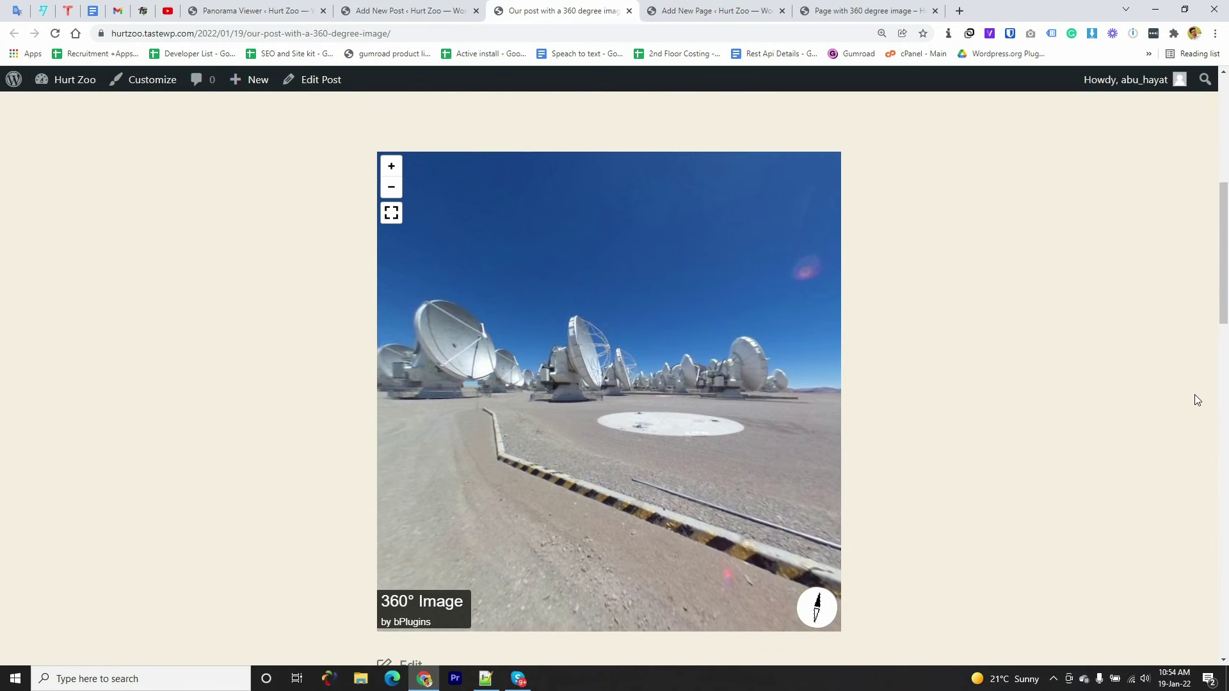
{"action": "scroll", "coordinate": [1194, 400], "scroll_direction": "down", "scroll_amount": 3}
{"action": "scroll", "coordinate": [1195, 400], "scroll_direction": "up", "scroll_amount": 3}
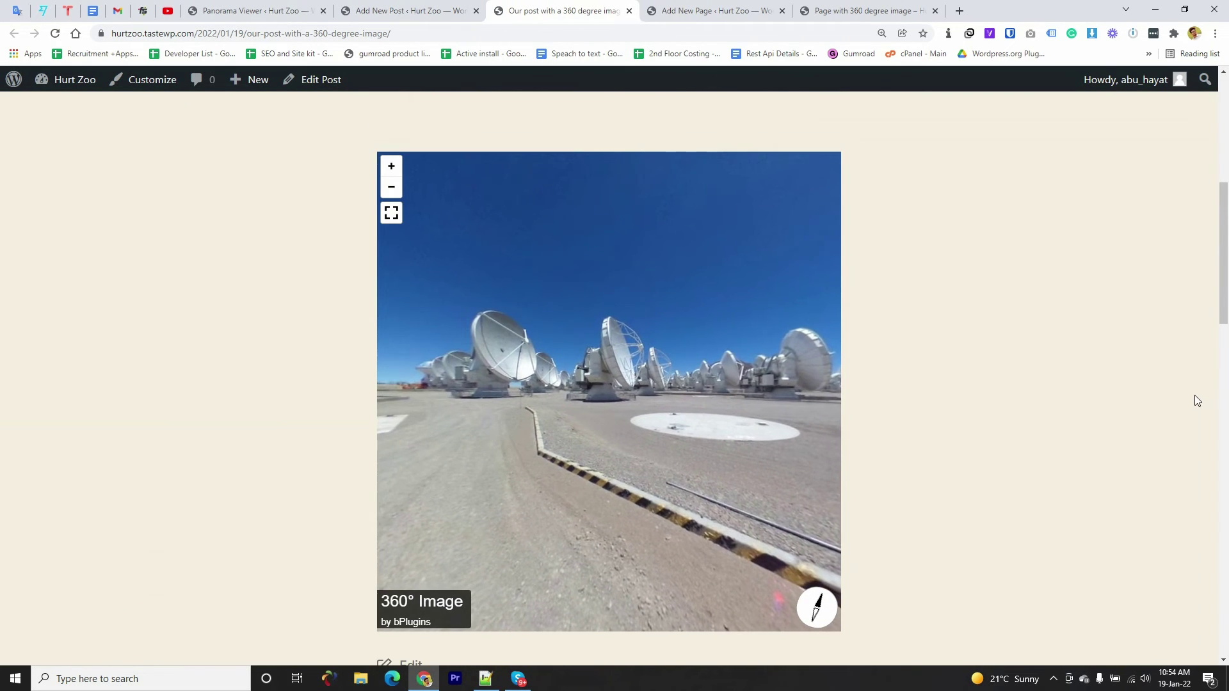
{"action": "scroll", "coordinate": [142, 392], "scroll_direction": "up", "scroll_amount": 5}
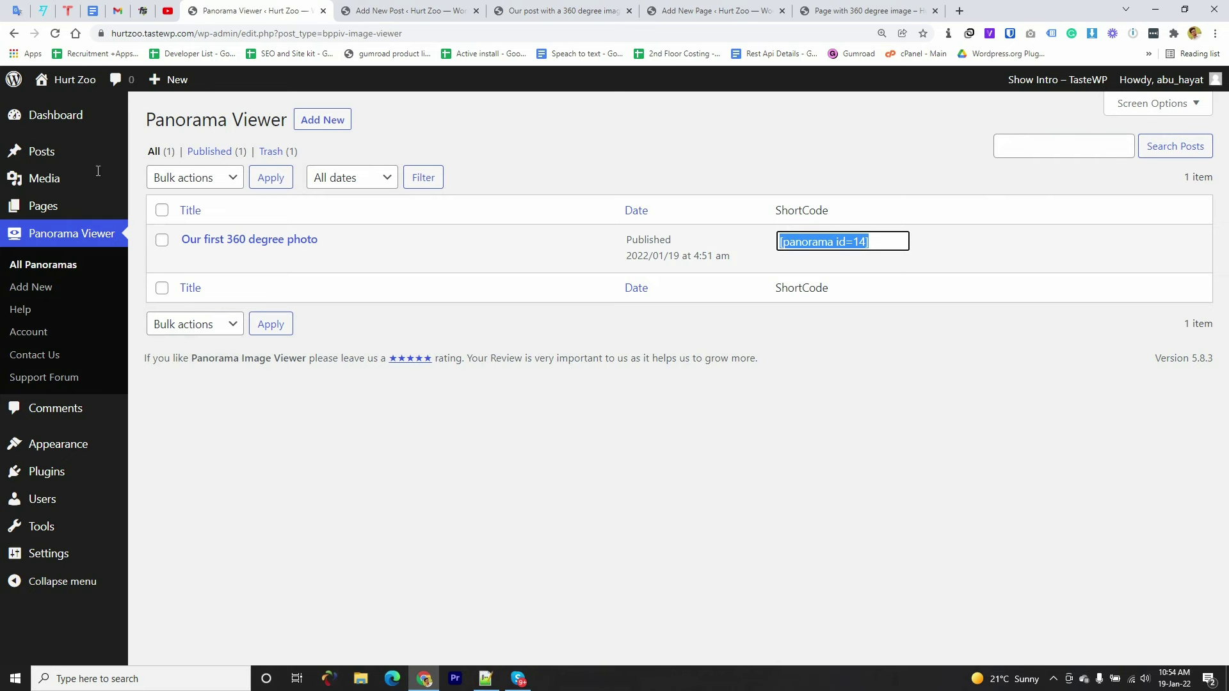
Open the Widgets admin screen in a new browser tab.
{"action": "mouse_move", "coordinate": [46, 447]}
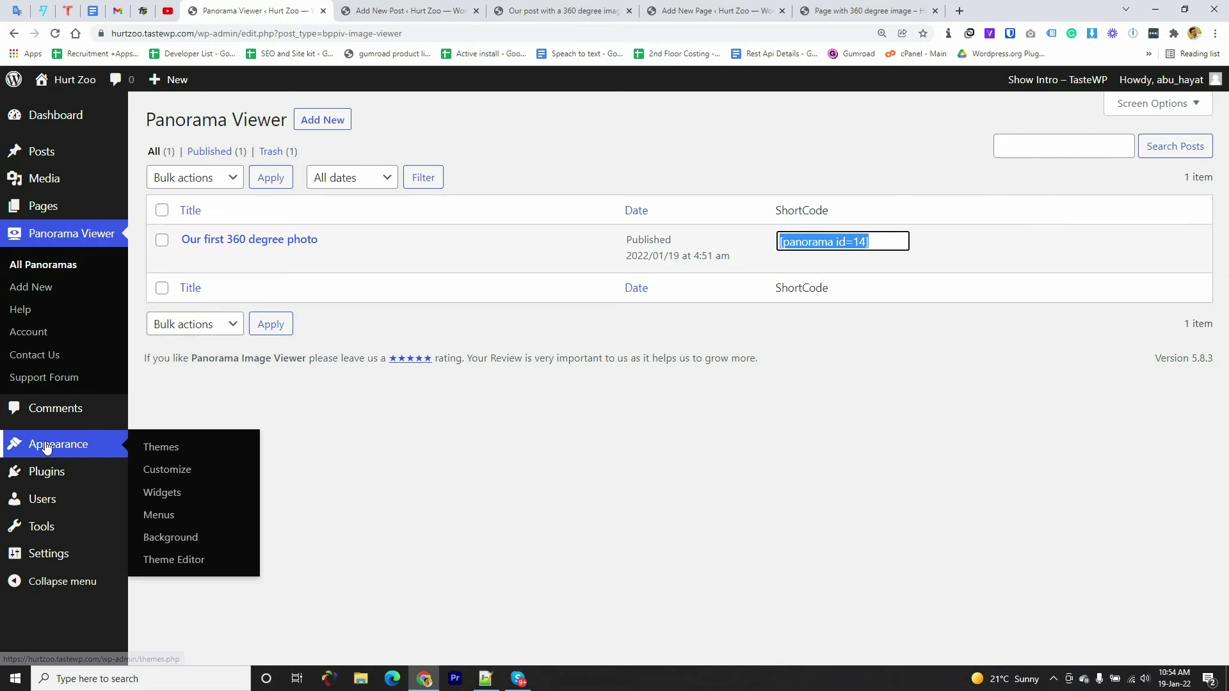
{"action": "right_click", "coordinate": [162, 497]}
{"action": "left_click", "coordinate": [215, 502]}
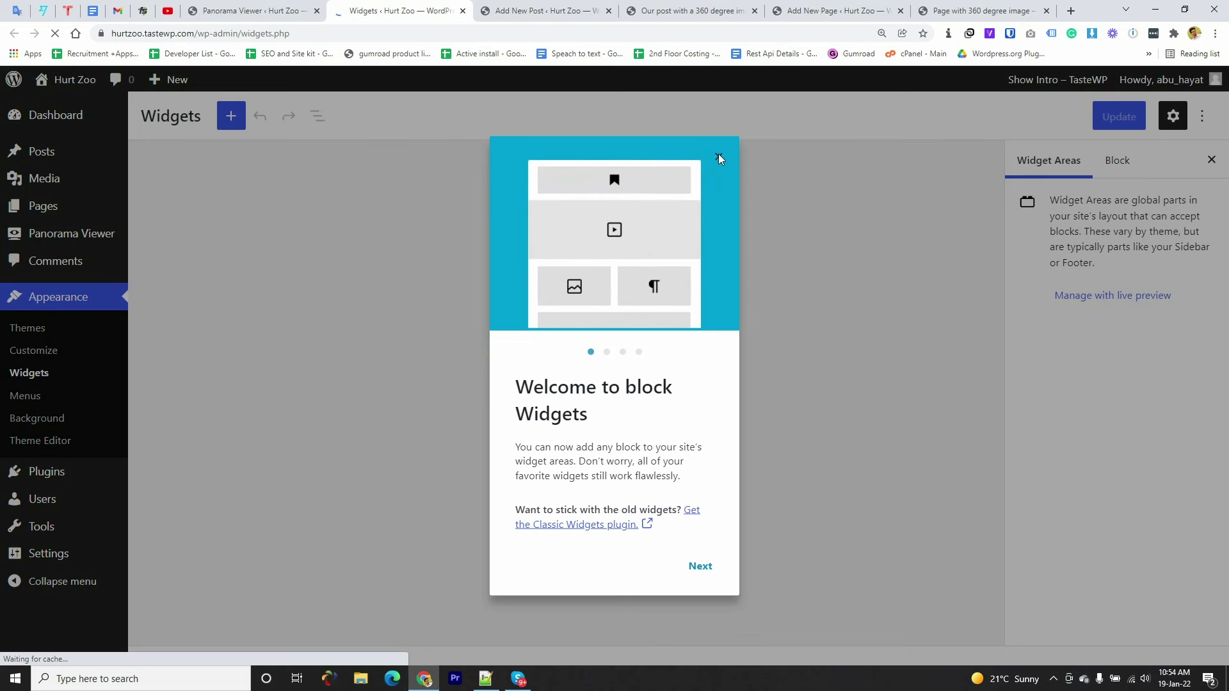
Dismiss the block widgets welcome and scroll through Footer #1's Search, Recent Posts and Recent Comments blocks.
{"action": "left_click", "coordinate": [718, 157]}
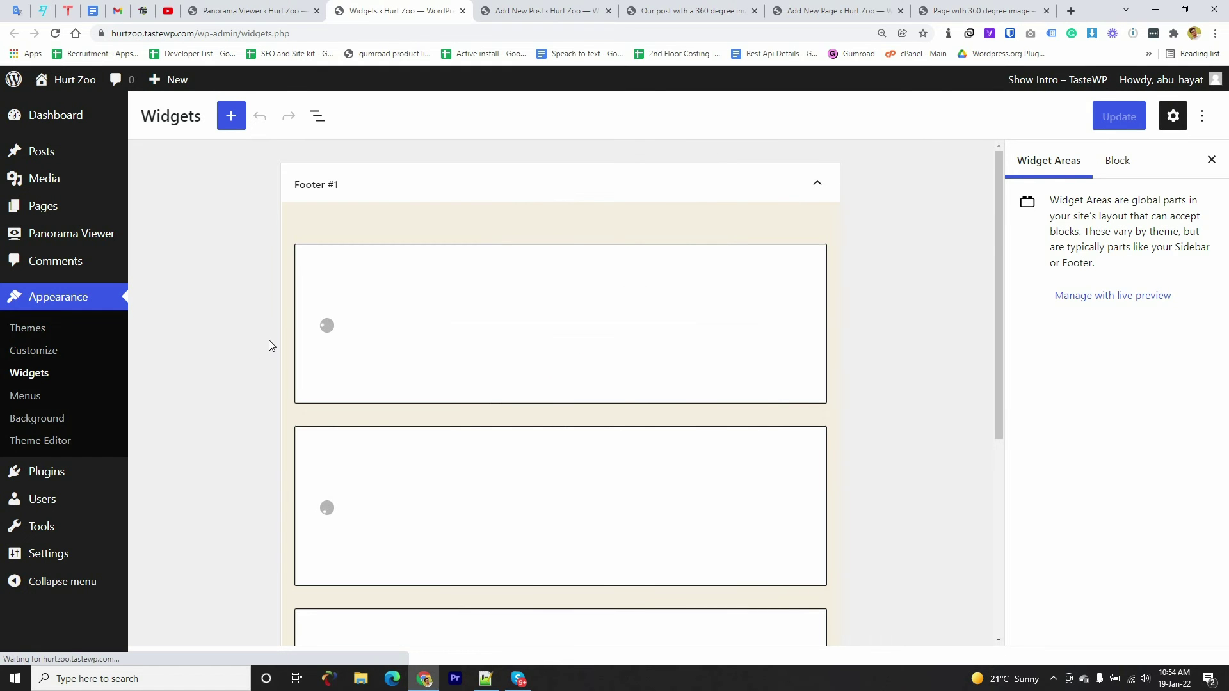
{"action": "scroll", "coordinate": [267, 349], "scroll_direction": "down", "scroll_amount": 2}
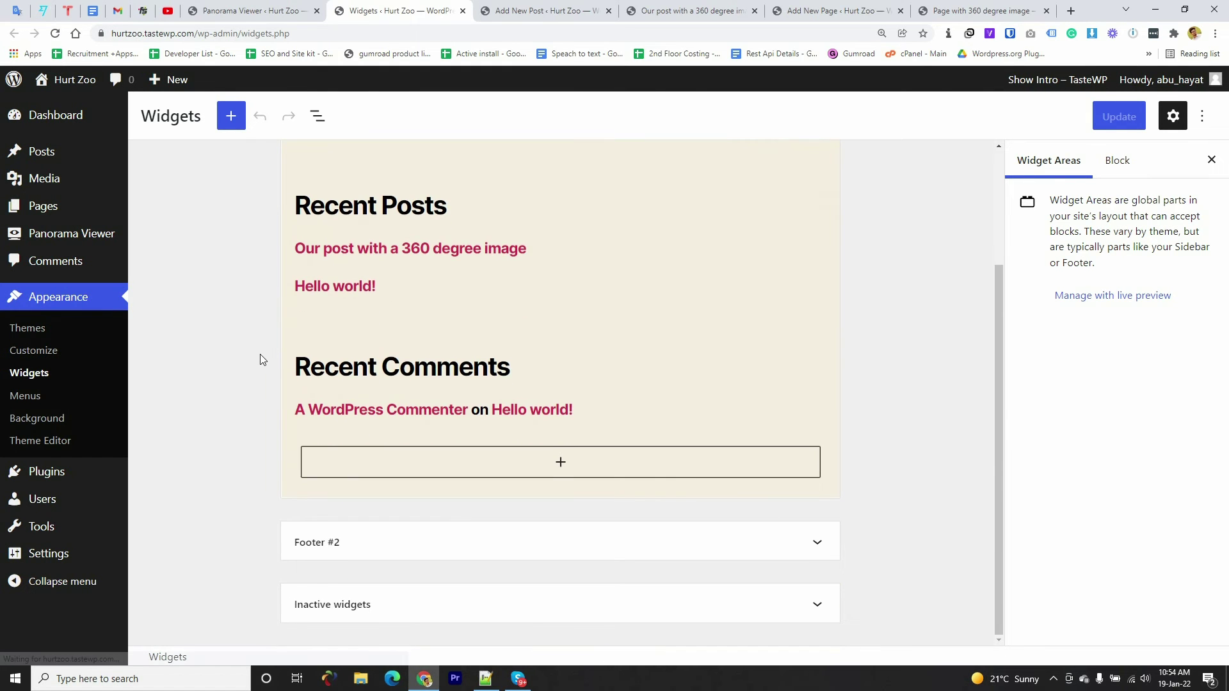
{"action": "scroll", "coordinate": [263, 355], "scroll_direction": "up", "scroll_amount": 2}
{"action": "scroll", "coordinate": [256, 360], "scroll_direction": "down", "scroll_amount": 2}
{"action": "scroll", "coordinate": [256, 358], "scroll_direction": "up", "scroll_amount": 2}
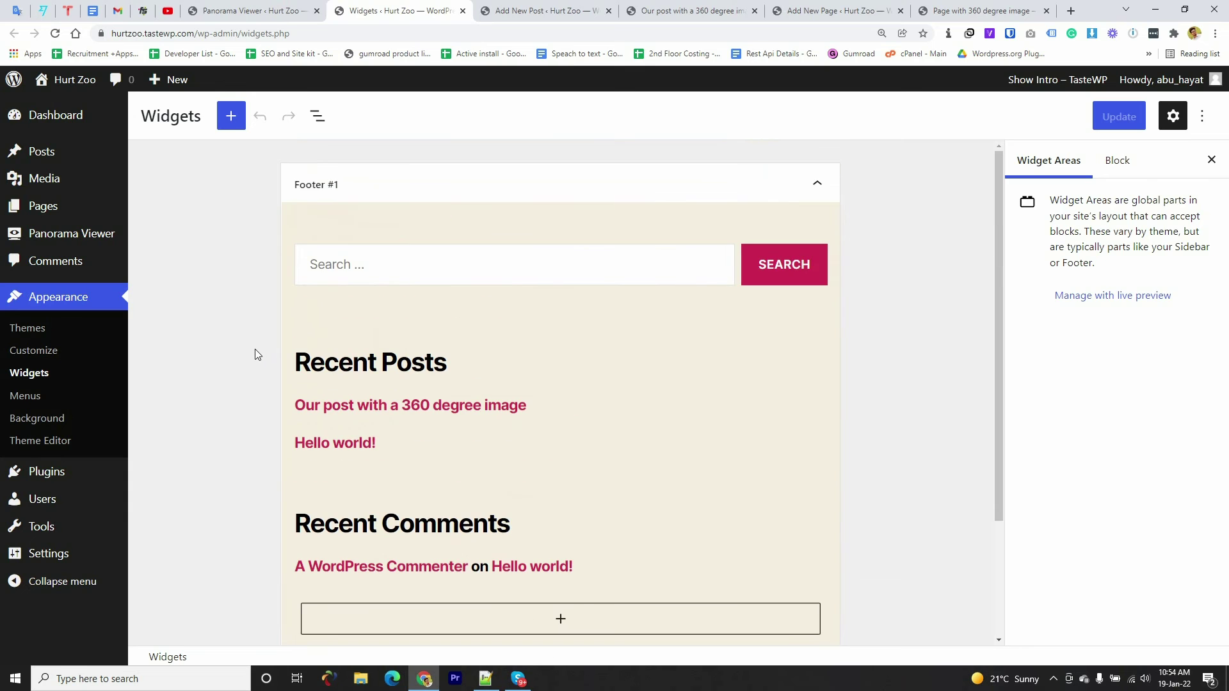
{"action": "scroll", "coordinate": [255, 354], "scroll_direction": "down", "scroll_amount": 2}
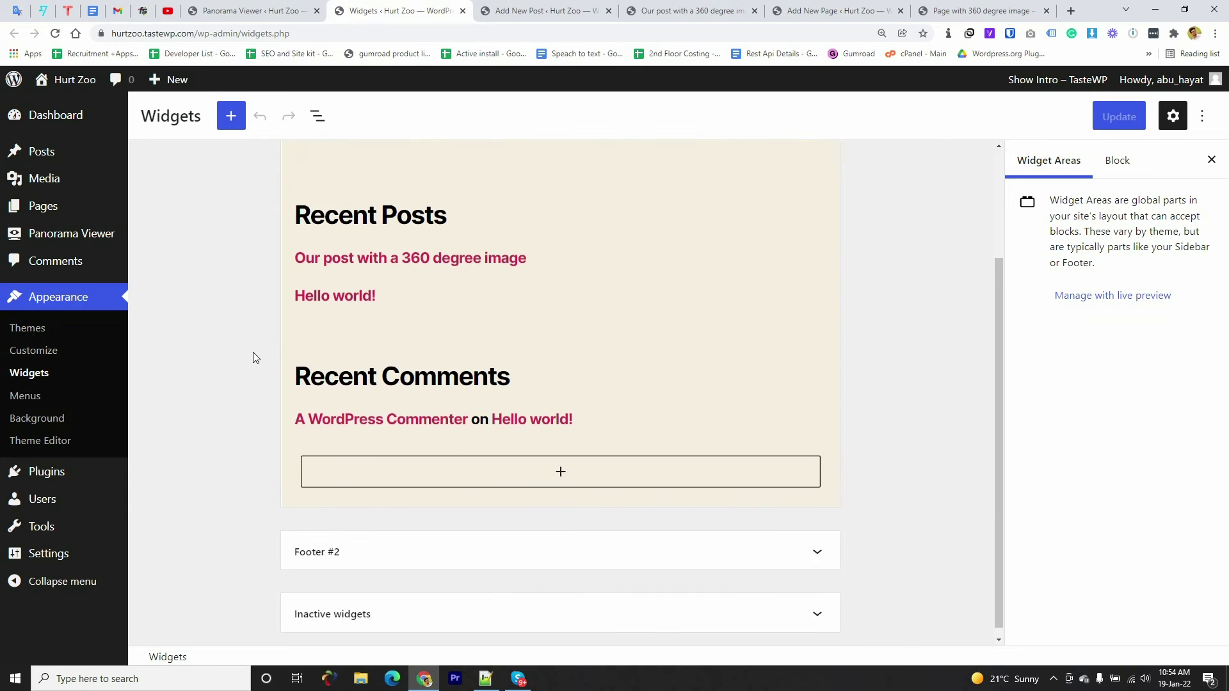
{"action": "scroll", "coordinate": [252, 352], "scroll_direction": "up", "scroll_amount": 1}
{"action": "scroll", "coordinate": [246, 359], "scroll_direction": "down", "scroll_amount": 1}
{"action": "scroll", "coordinate": [246, 359], "scroll_direction": "up", "scroll_amount": 1}
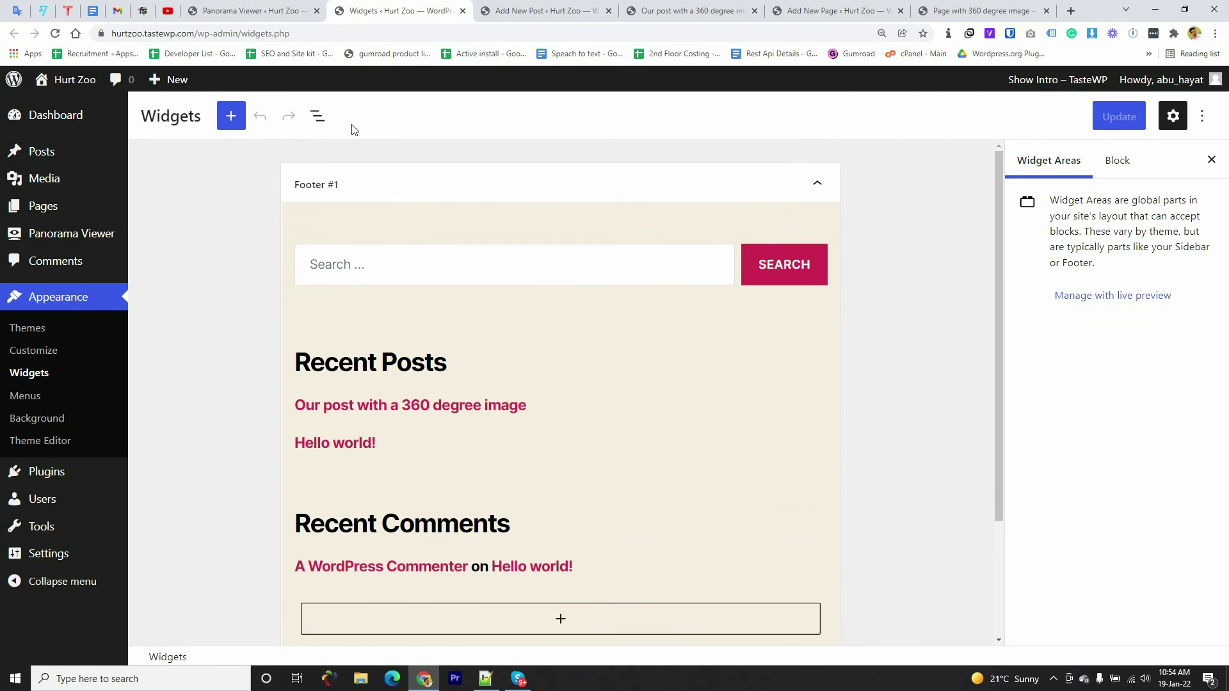
{"action": "scroll", "coordinate": [186, 433], "scroll_direction": "down", "scroll_amount": 2}
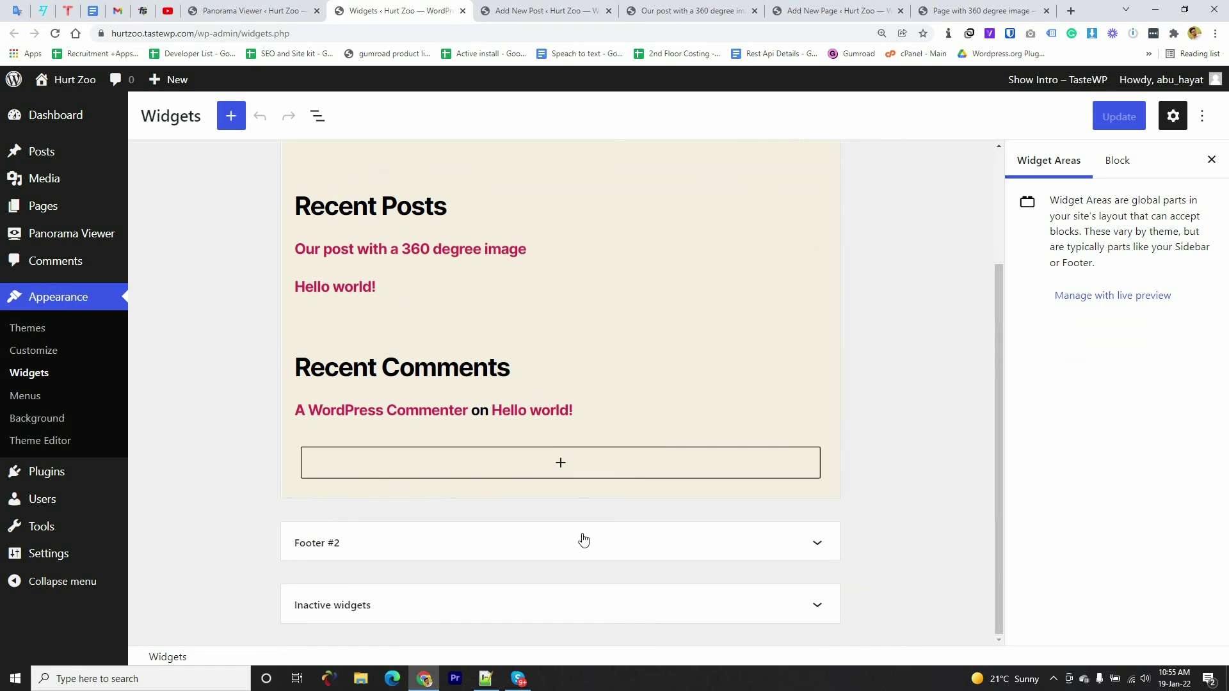
Append a Shortcode block holding [panorama id=14] to the end of Footer #1 and click Update.
{"action": "left_click", "coordinate": [558, 463]}
{"action": "left_click", "coordinate": [560, 276]}
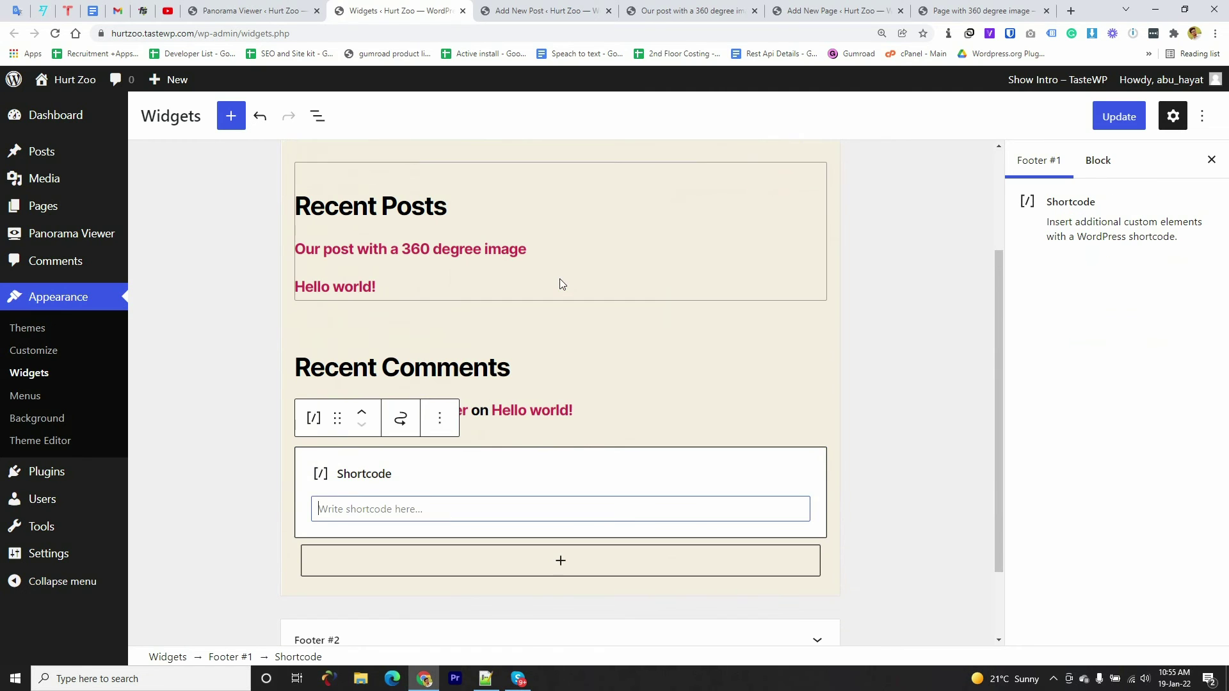
{"action": "left_click", "coordinate": [392, 503]}
{"action": "right_click", "coordinate": [349, 516]}
{"action": "left_click", "coordinate": [379, 350]}
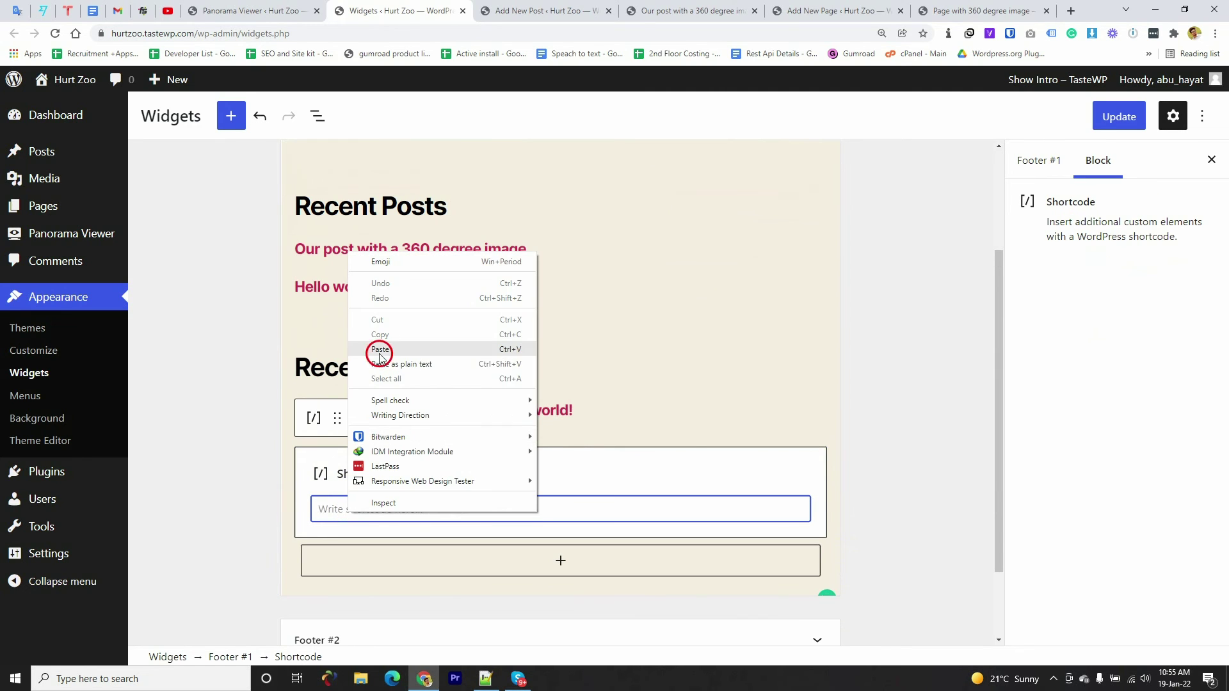
{"action": "left_click", "coordinate": [1107, 119]}
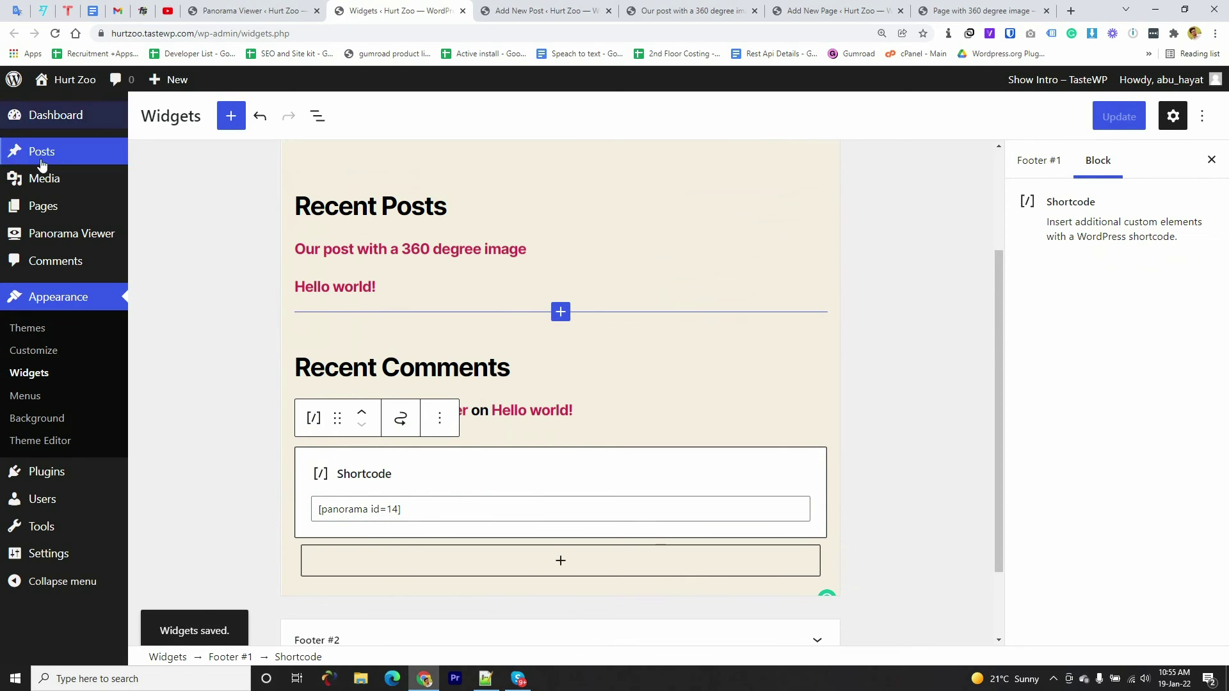
{"action": "mouse_move", "coordinate": [46, 121]}
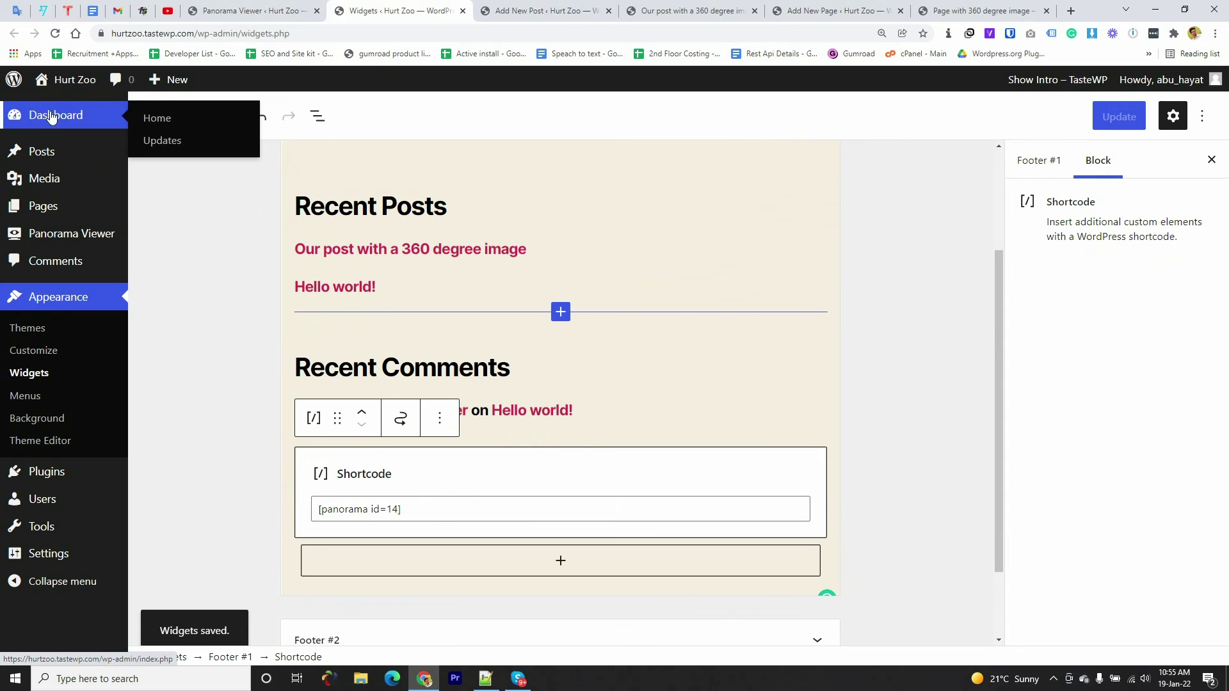
Open the live site in a new tab and scroll down to the footer panorama.
{"action": "mouse_move", "coordinate": [63, 86]}
{"action": "right_click", "coordinate": [55, 110]}
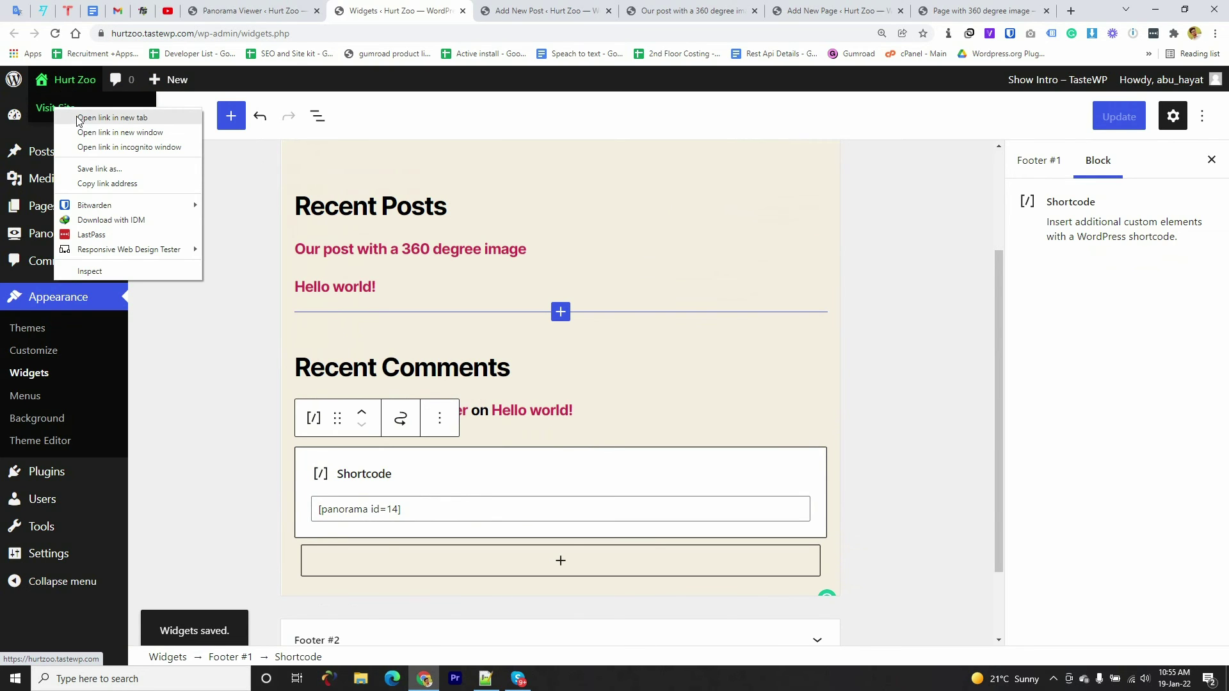
{"action": "left_click", "coordinate": [77, 117]}
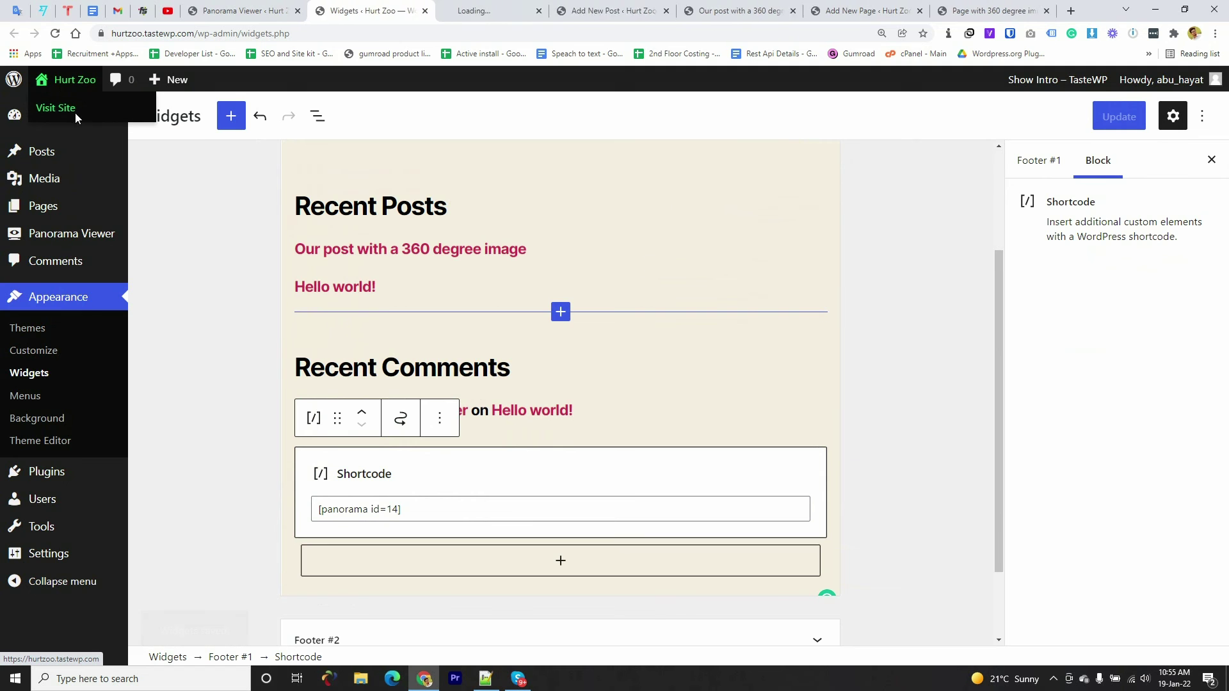
{"action": "left_click", "coordinate": [465, 8]}
{"action": "scroll", "coordinate": [175, 352], "scroll_direction": "down", "scroll_amount": 10}
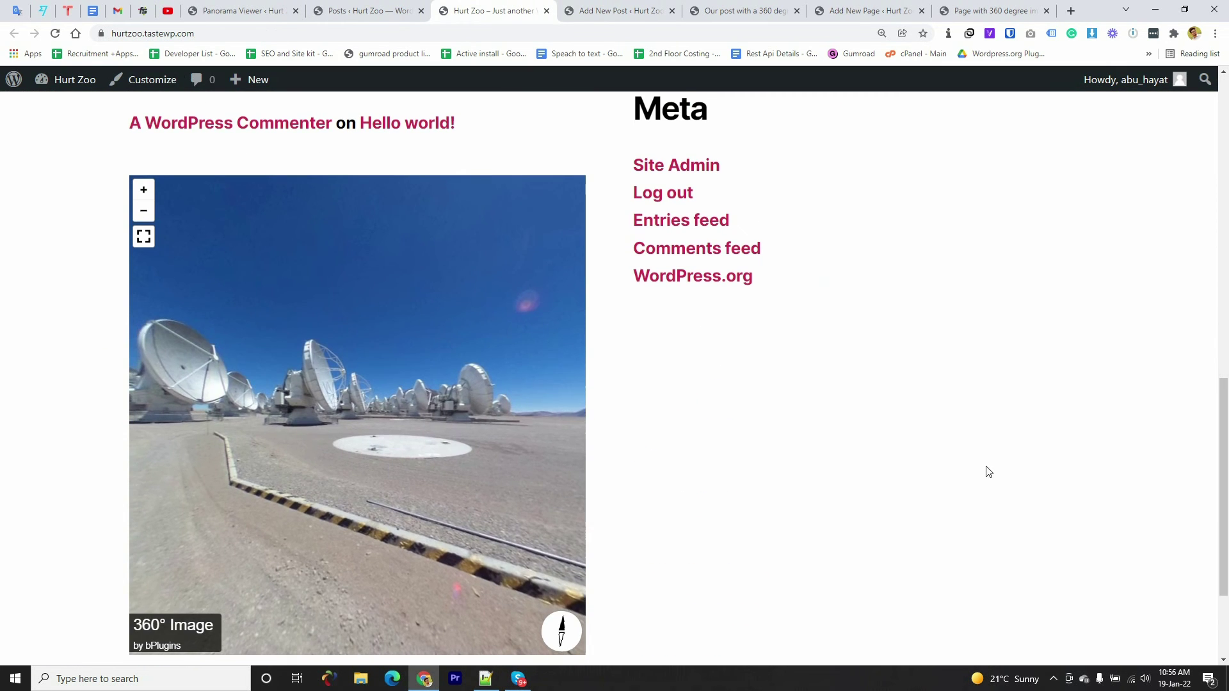
{"action": "scroll", "coordinate": [886, 440], "scroll_direction": "down", "scroll_amount": 2}
{"action": "scroll", "coordinate": [887, 441], "scroll_direction": "up", "scroll_amount": 3}
{"action": "scroll", "coordinate": [887, 441], "scroll_direction": "down", "scroll_amount": 2}
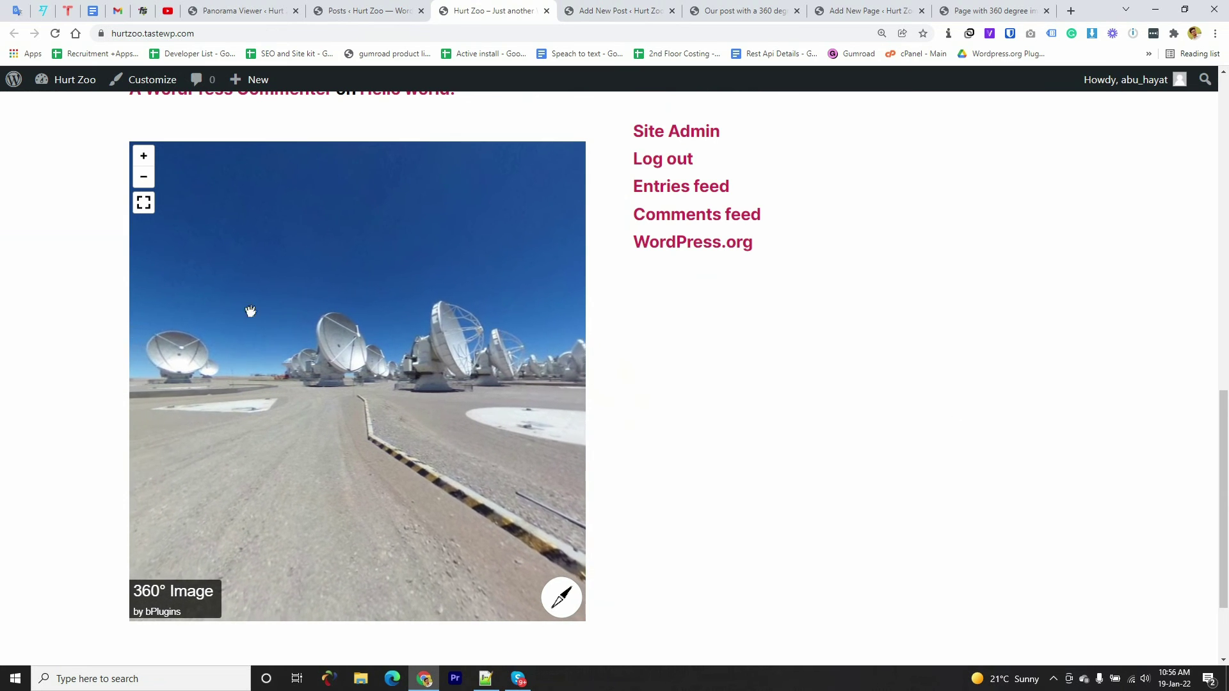
Zoom into the footer panorama twice, show it full screen, and drag to rotate the view.
{"action": "left_click", "coordinate": [144, 156]}
{"action": "left_click", "coordinate": [144, 155]}
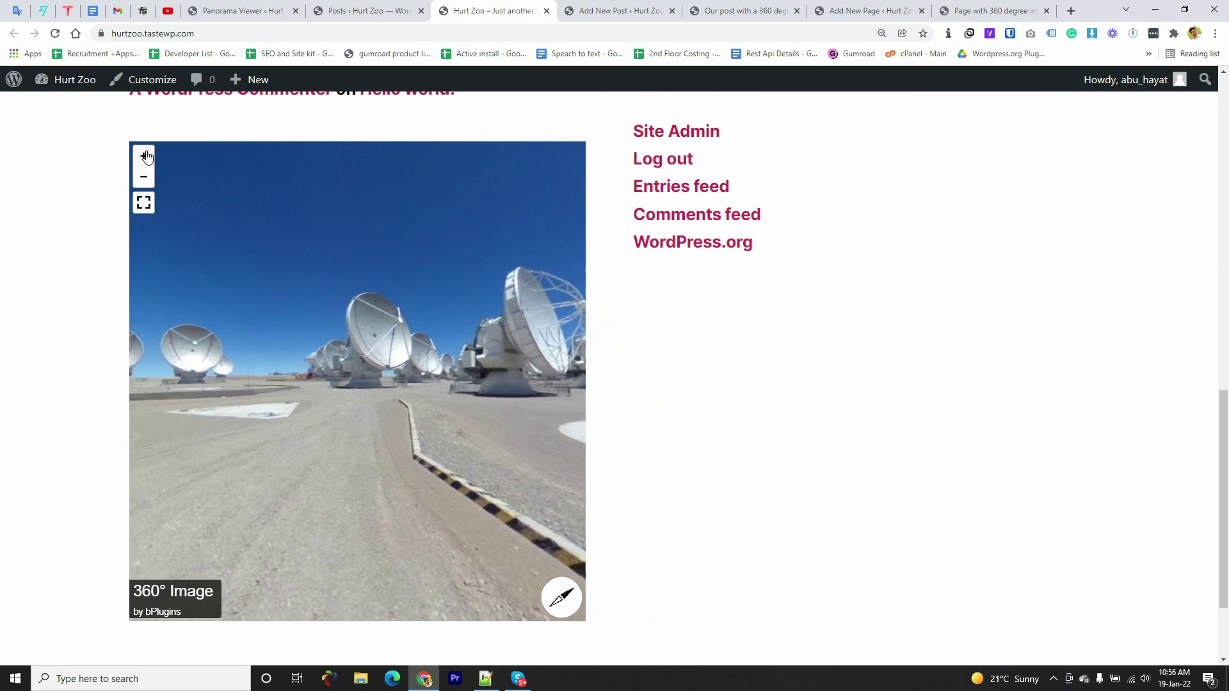
{"action": "scroll", "coordinate": [286, 307], "scroll_direction": "down", "scroll_amount": 2}
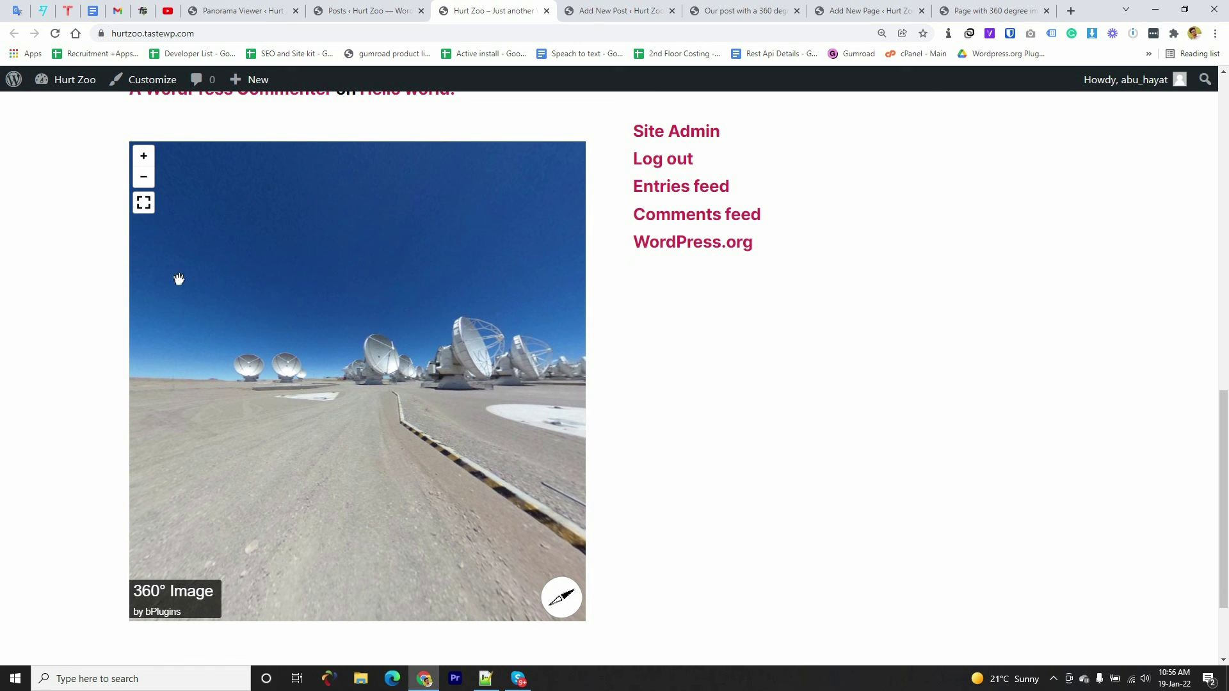
{"action": "left_click", "coordinate": [144, 203]}
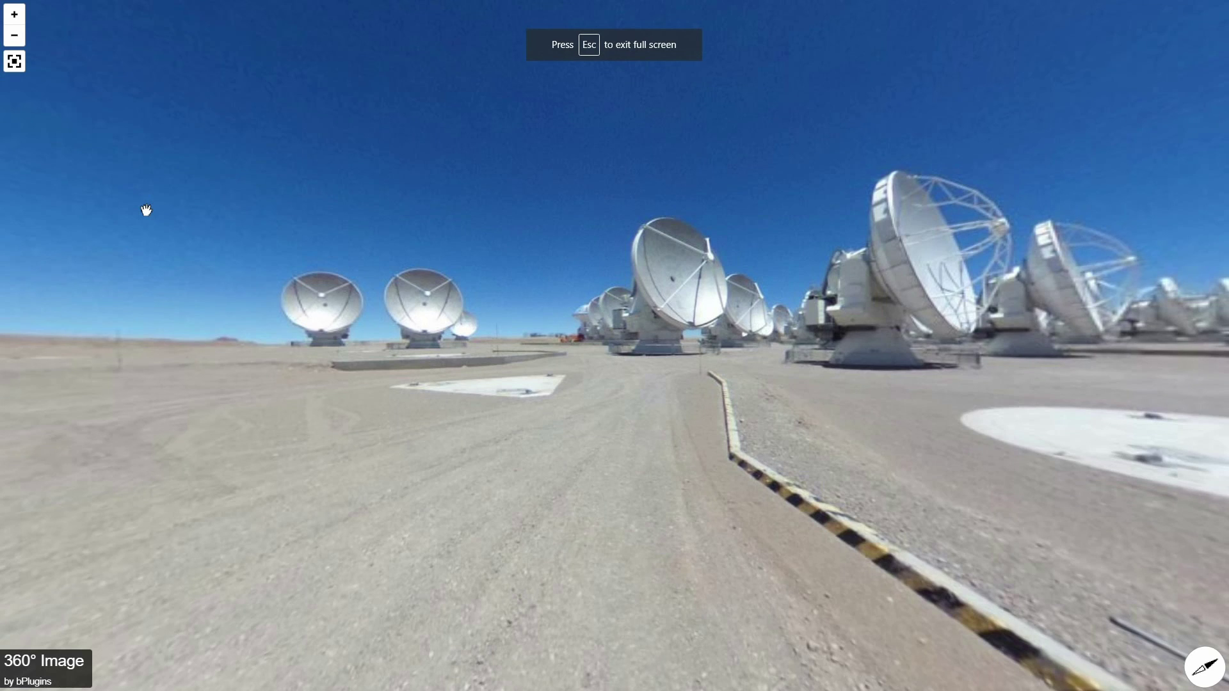
{"action": "left_click_drag", "start_coordinate": [659, 292], "coordinate": [302, 277]}
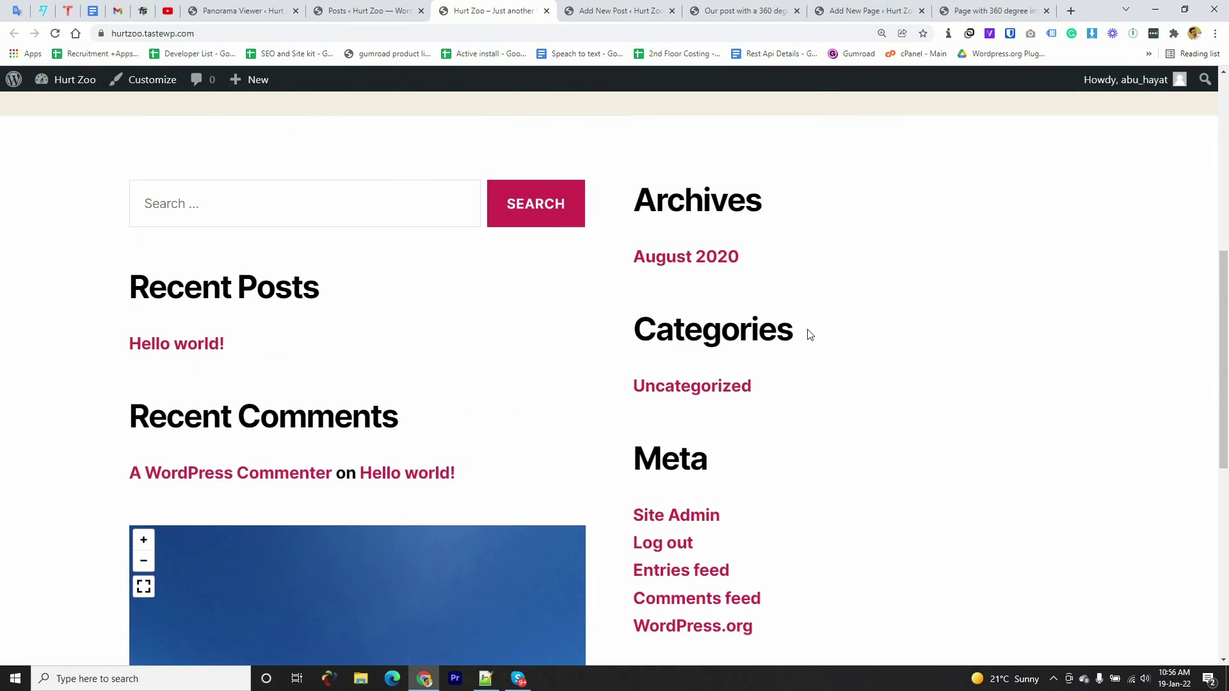
{"action": "scroll", "coordinate": [793, 323], "scroll_direction": "down", "scroll_amount": 16}
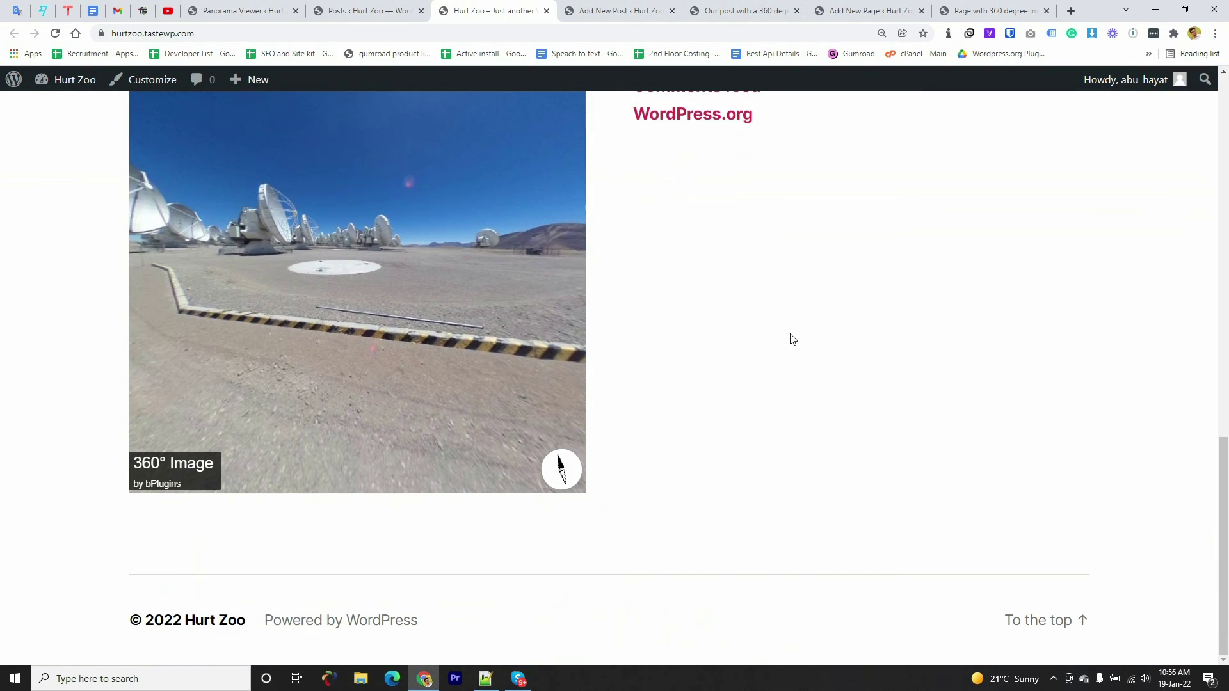
{"action": "scroll", "coordinate": [791, 332], "scroll_direction": "up", "scroll_amount": 12}
{"action": "scroll", "coordinate": [791, 328], "scroll_direction": "up", "scroll_amount": 4}
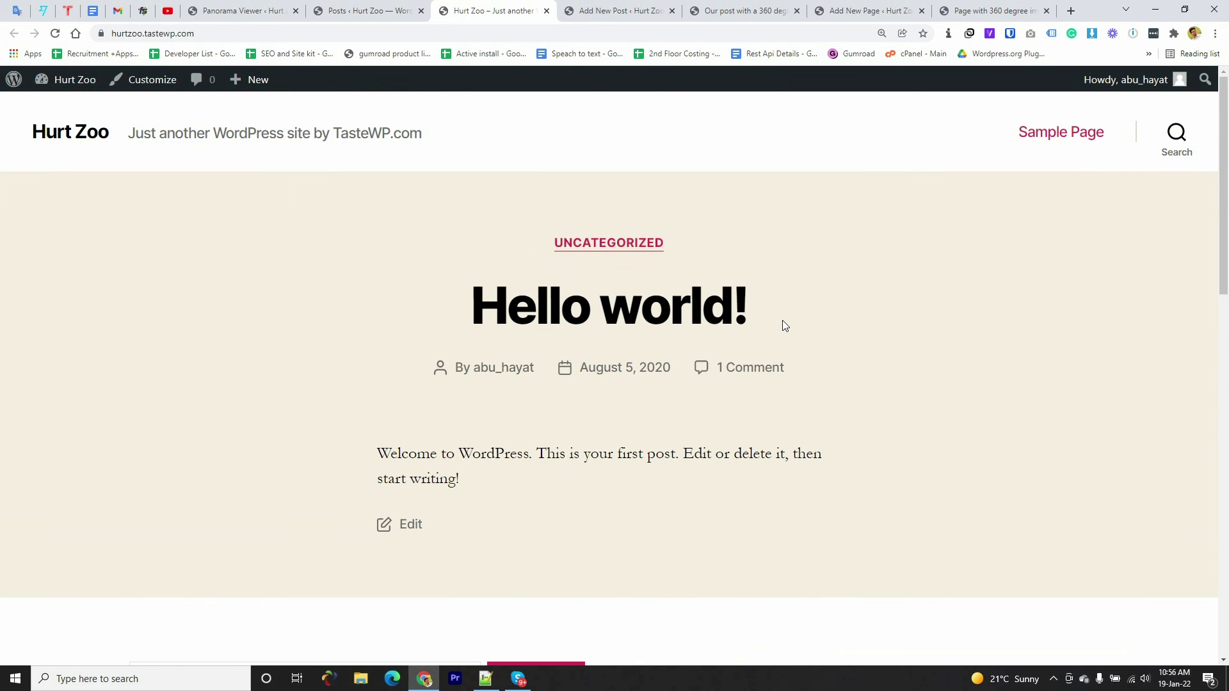
{"action": "scroll", "coordinate": [782, 327], "scroll_direction": "down", "scroll_amount": 12}
{"action": "scroll", "coordinate": [776, 336], "scroll_direction": "up", "scroll_amount": 7}
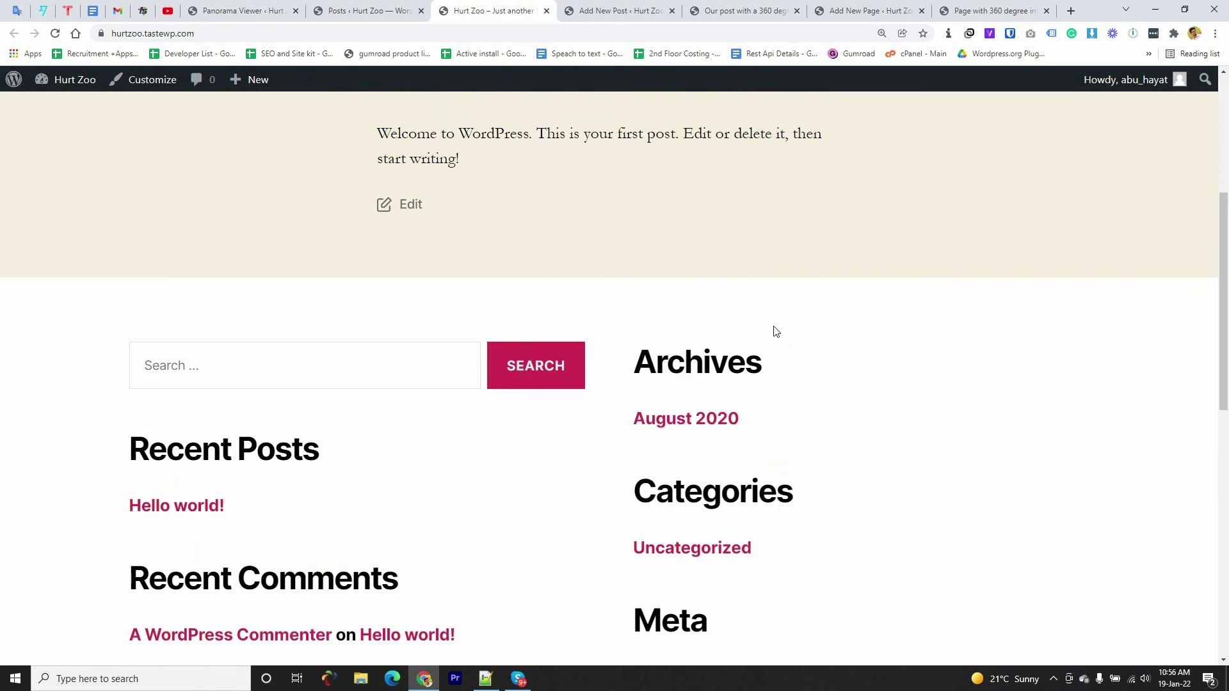
{"action": "scroll", "coordinate": [775, 330], "scroll_direction": "up", "scroll_amount": 5}
{"action": "scroll", "coordinate": [768, 326], "scroll_direction": "down", "scroll_amount": 15}
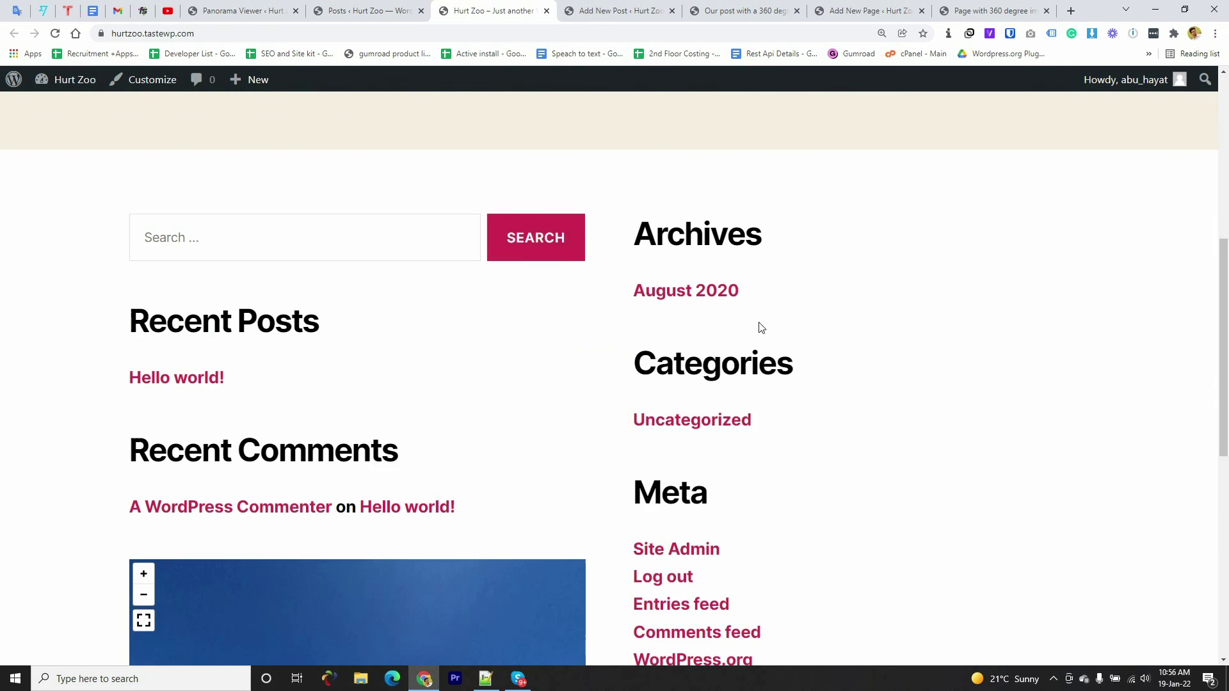
{"action": "scroll", "coordinate": [760, 332], "scroll_direction": "up", "scroll_amount": 15}
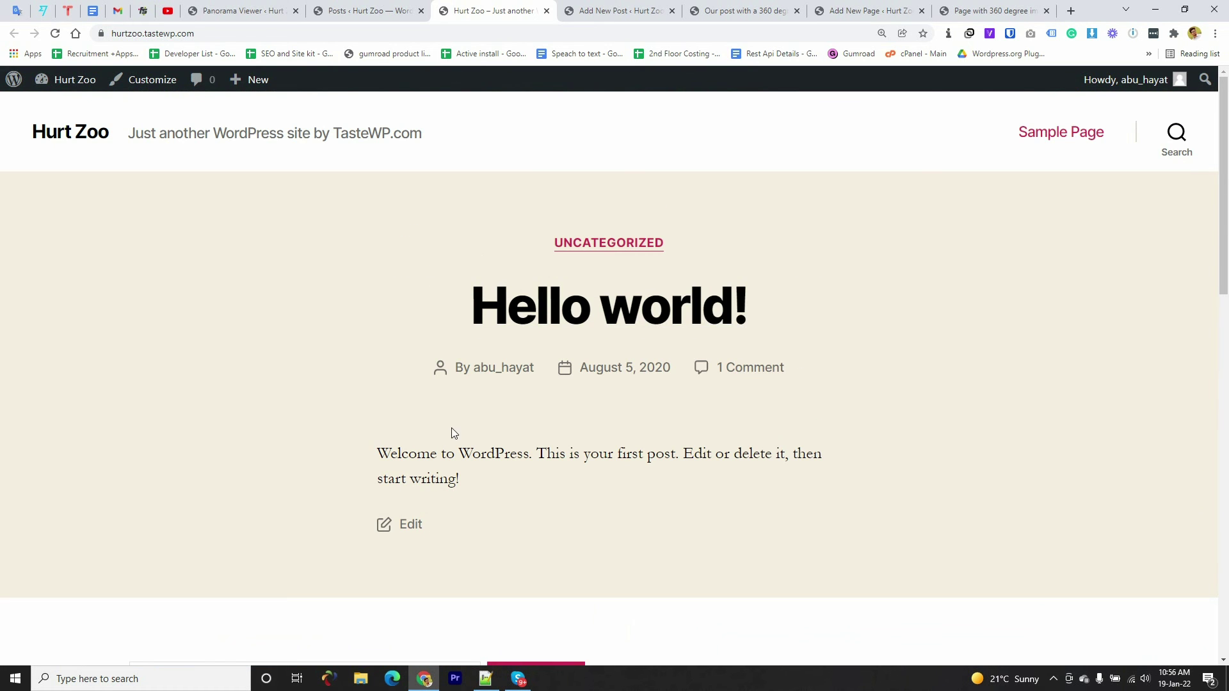
{"action": "scroll", "coordinate": [448, 428], "scroll_direction": "down", "scroll_amount": 8}
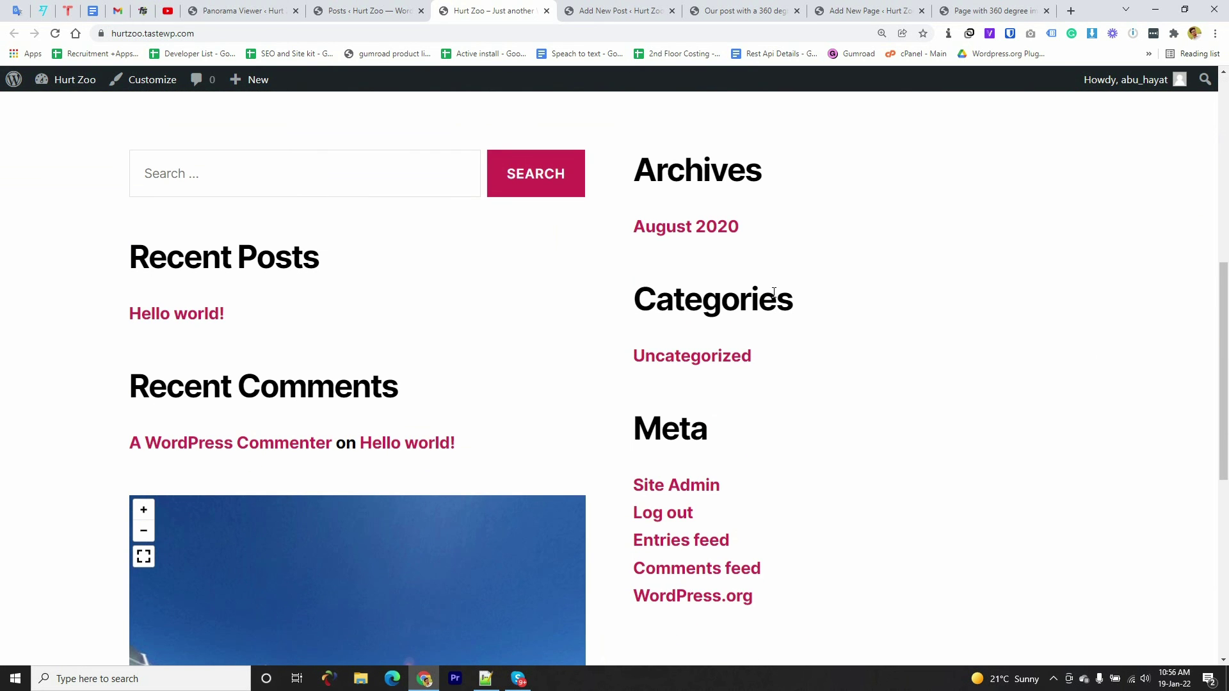